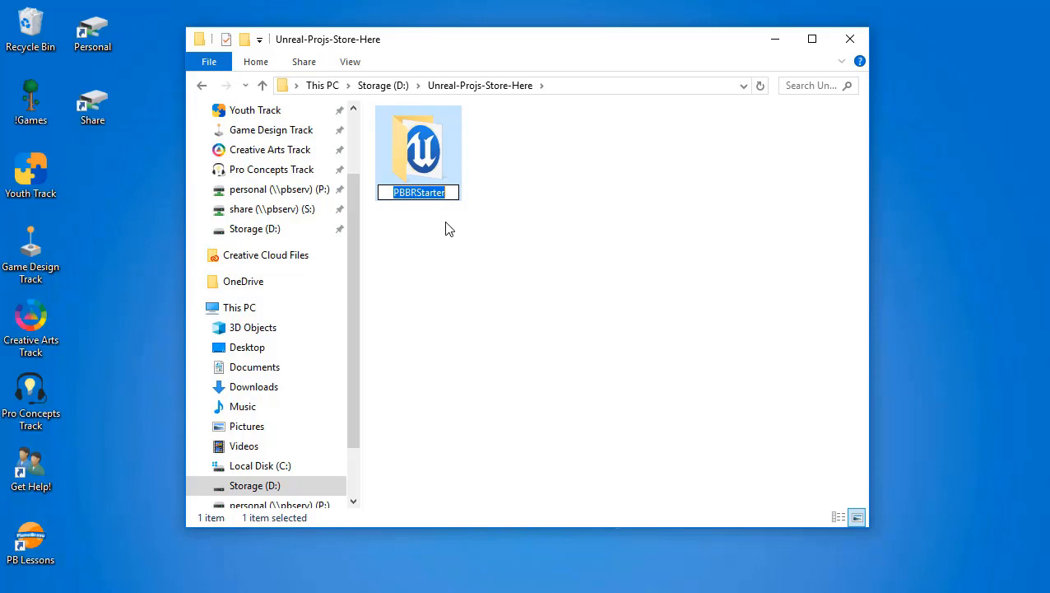
# Step: Rename the PBBRStarter project folder to zoomsbattleroyal
pyautogui.write('zooms')
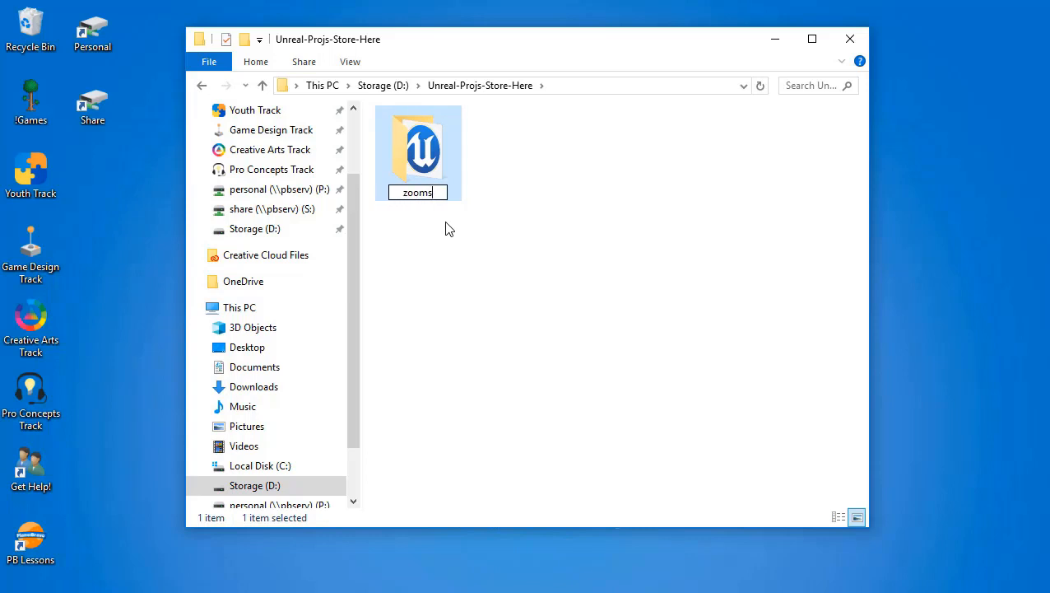
pyautogui.write('battle')
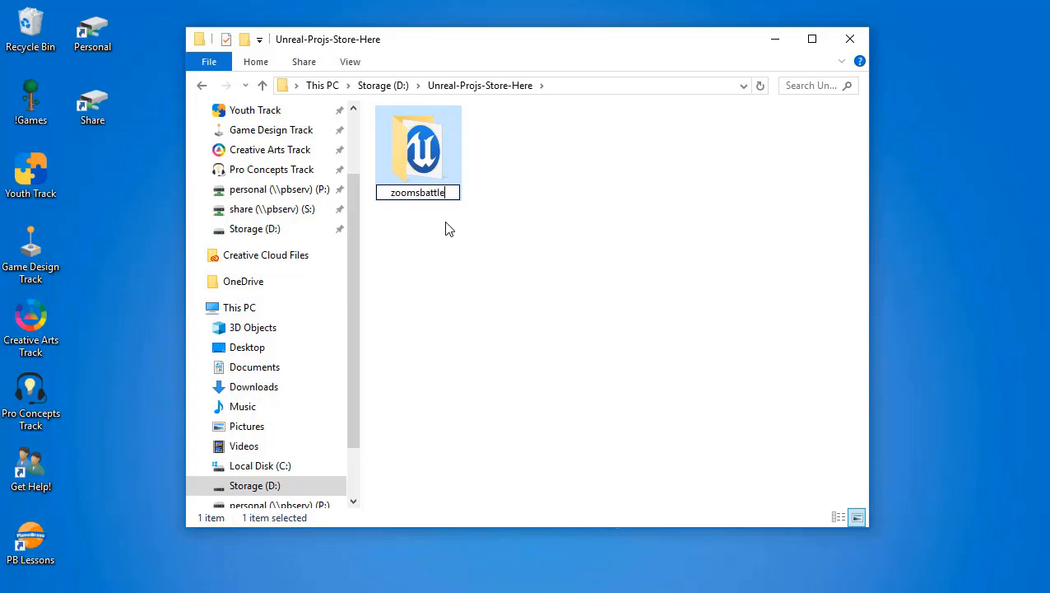
pyautogui.write('royal')
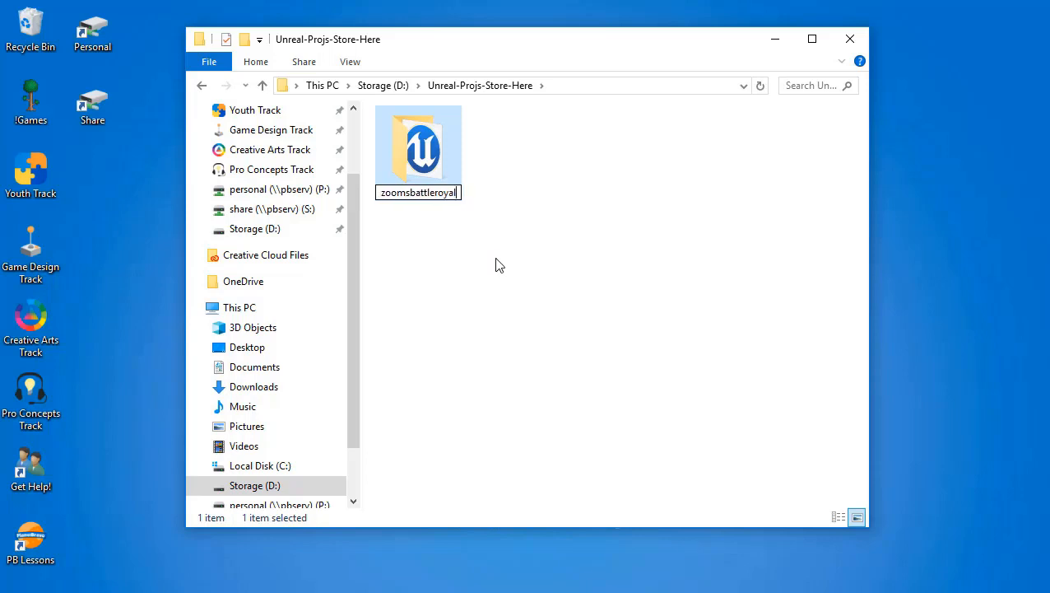
pyautogui.press('Return')
pyautogui.click(421, 252)
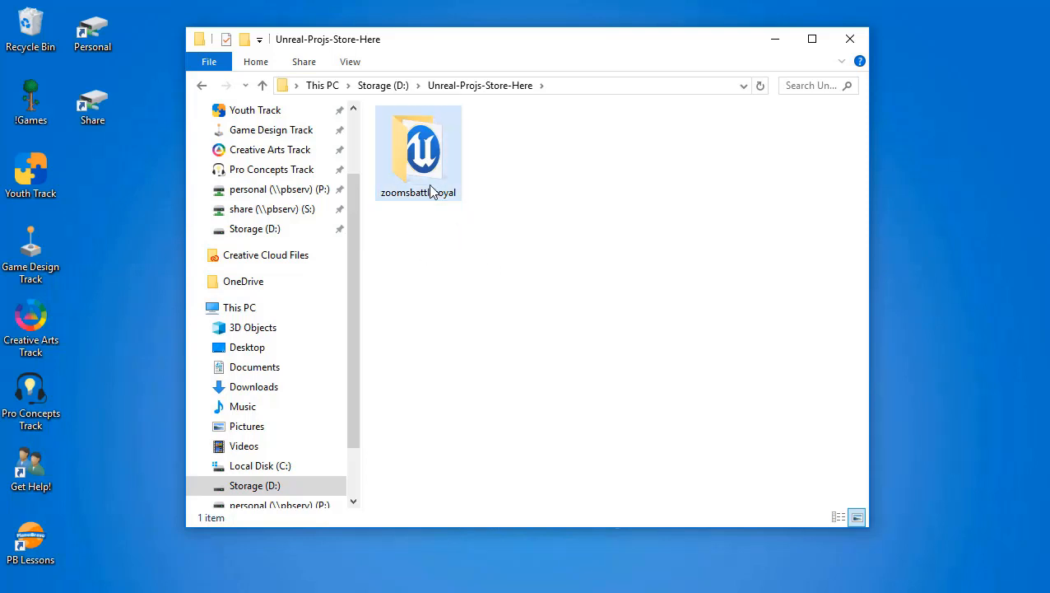
# Step: Inside the zoomsbattleroyal folder, rename the PBBRStarter.uproject file to zoomsbattleroyal.uproject
pyautogui.doubleClick(420, 161)
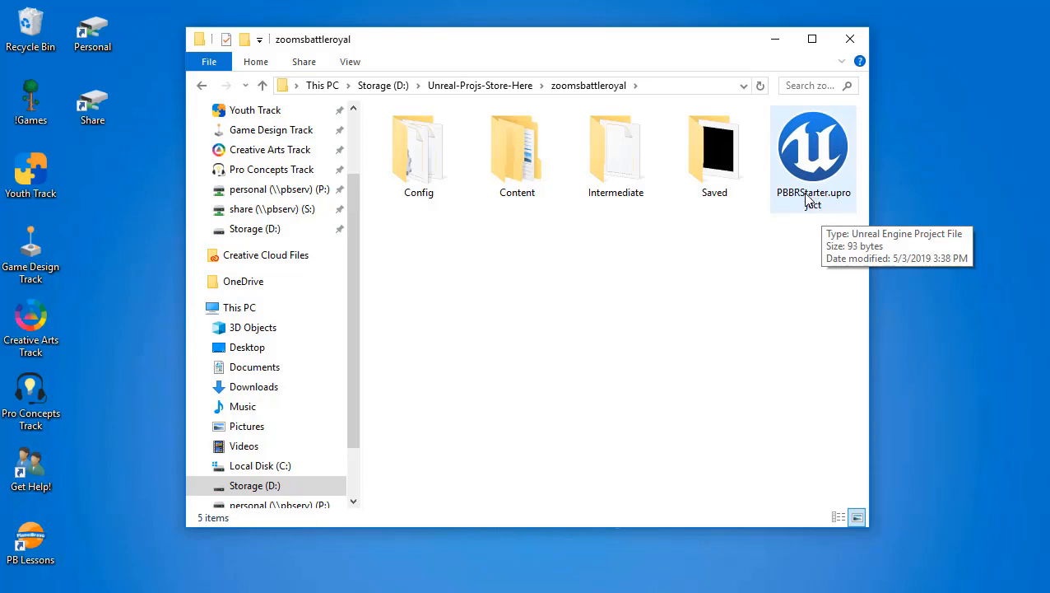
pyautogui.click(808, 200)
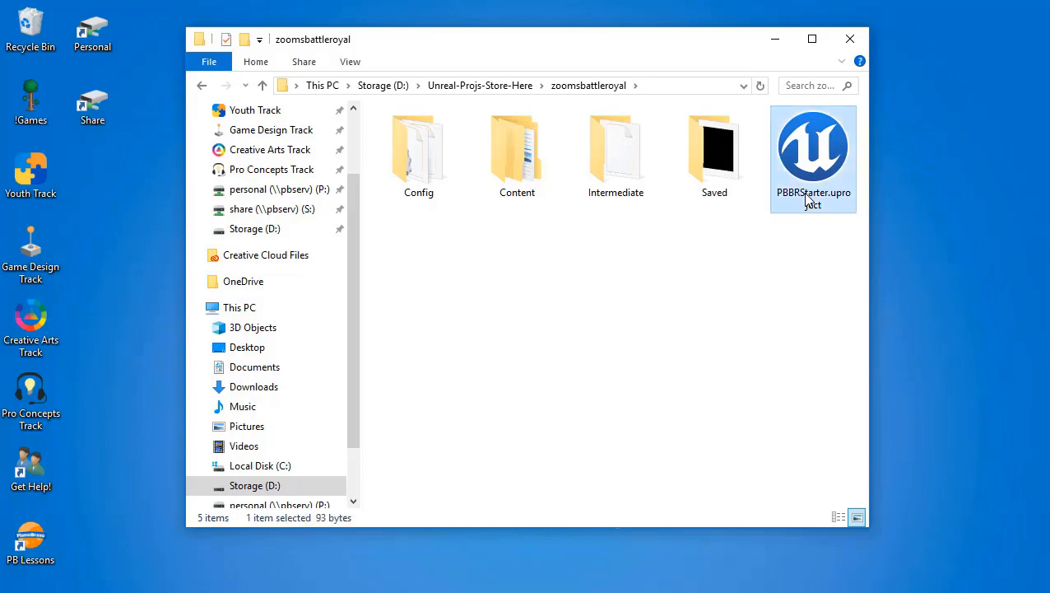
pyautogui.click(808, 200)
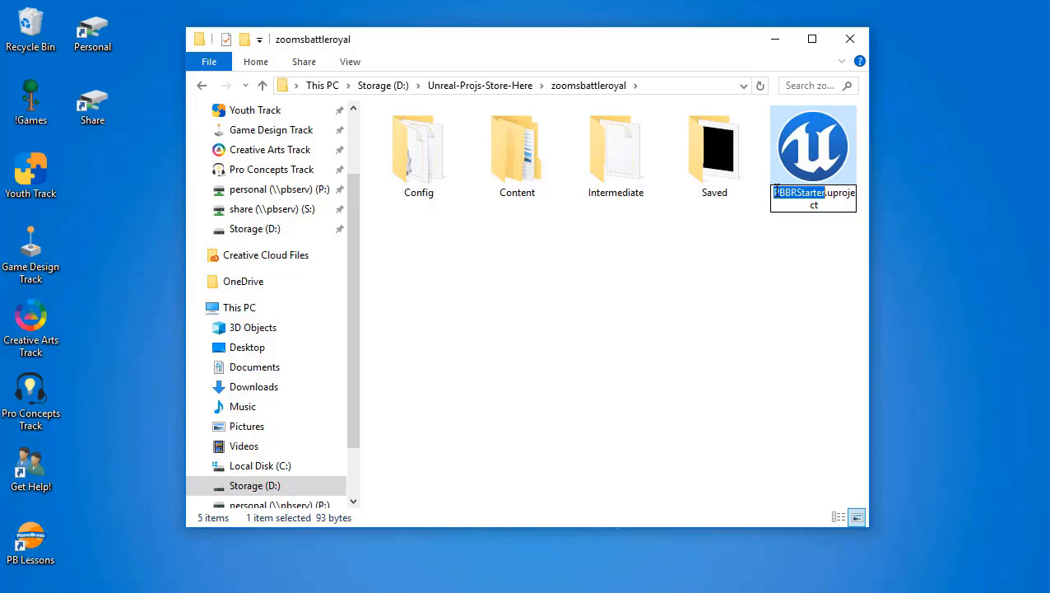
pyautogui.write('zoomsbattle')
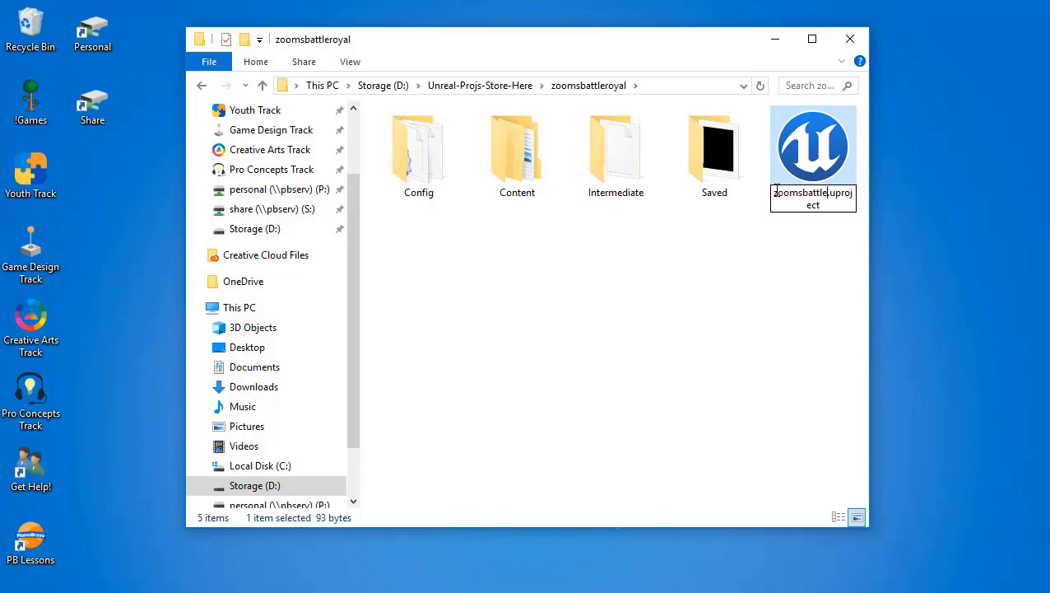
pyautogui.write('royal')
pyautogui.press('Return')
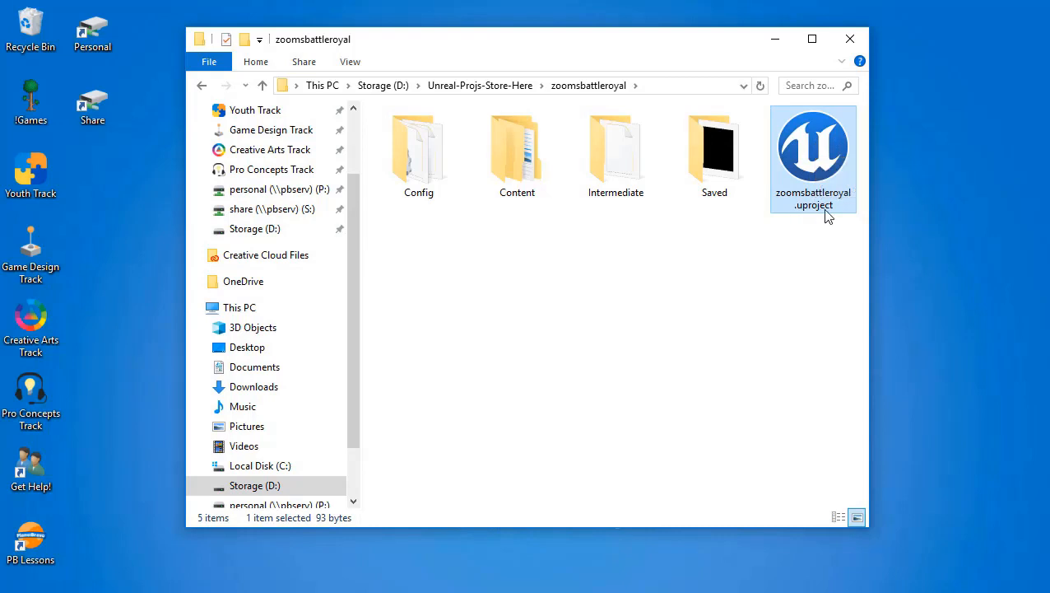
# Step: Open the zoomsbattleroyal project in Unreal Editor and adjust the editor window's size to fit the screen
pyautogui.doubleClick(810, 154)
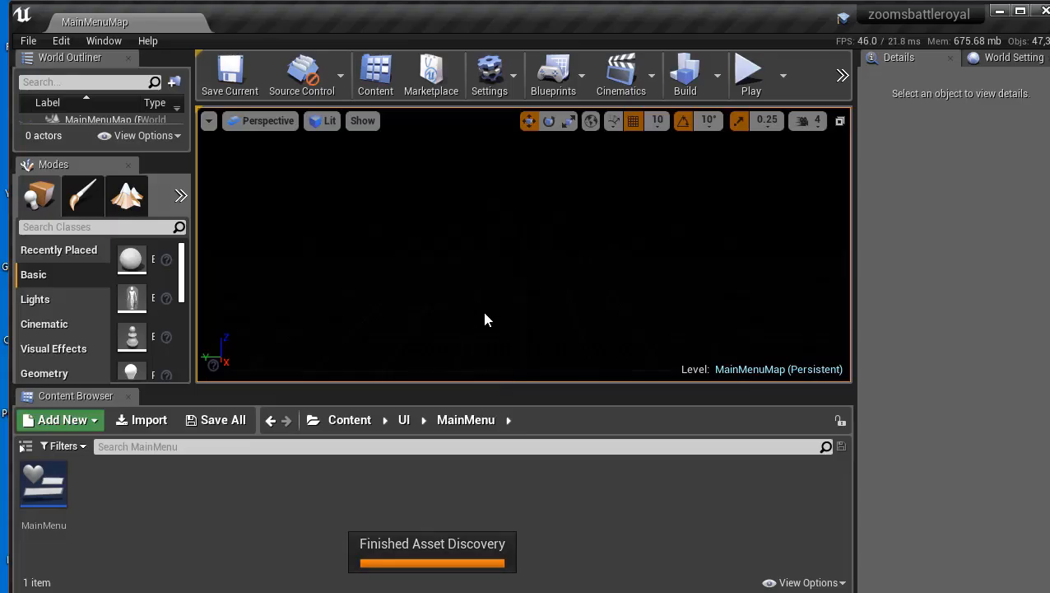
pyautogui.doubleClick(576, 21)
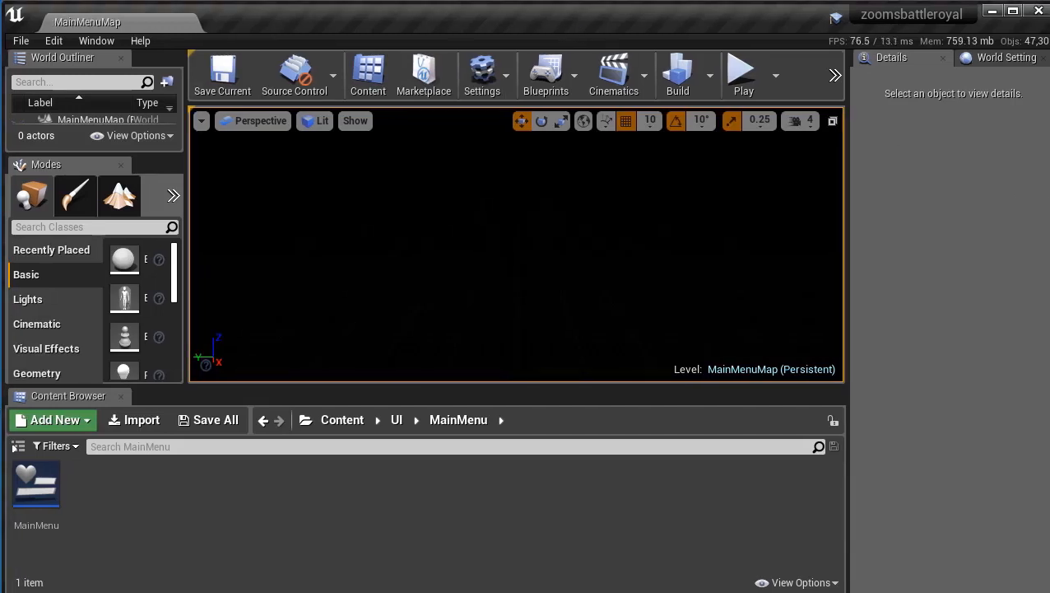
pyautogui.moveTo(1049, 183); pyautogui.dragTo(1045, 183)
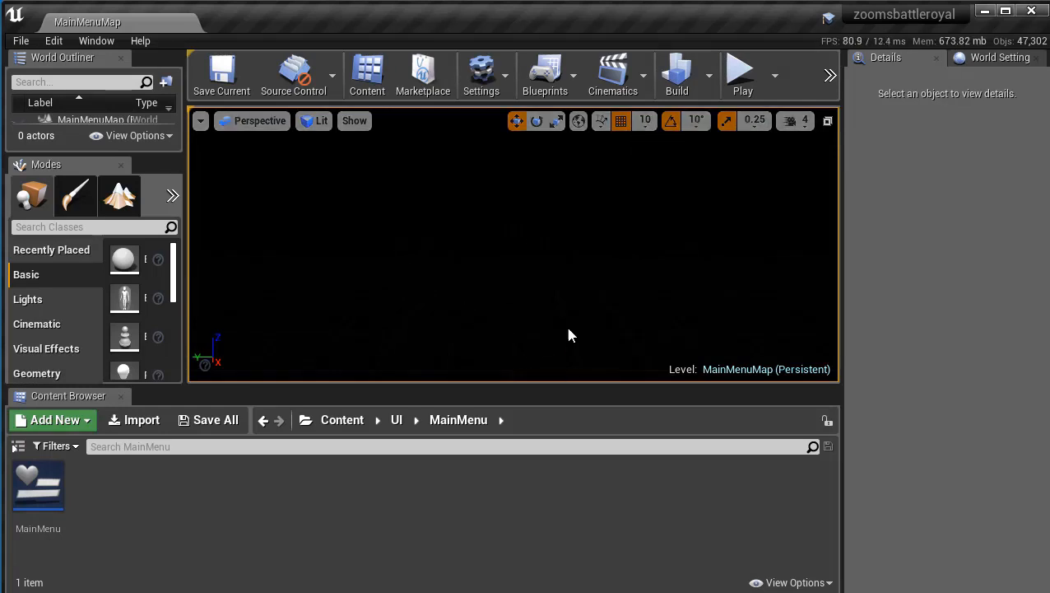
pyautogui.moveTo(568, 335); pyautogui.dragTo(583, 361, button='right')
pyautogui.moveTo(586, 265); pyautogui.dragTo(557, 321, button='right')
pyautogui.moveTo(511, 272); pyautogui.dragTo(466, 326, button='right')
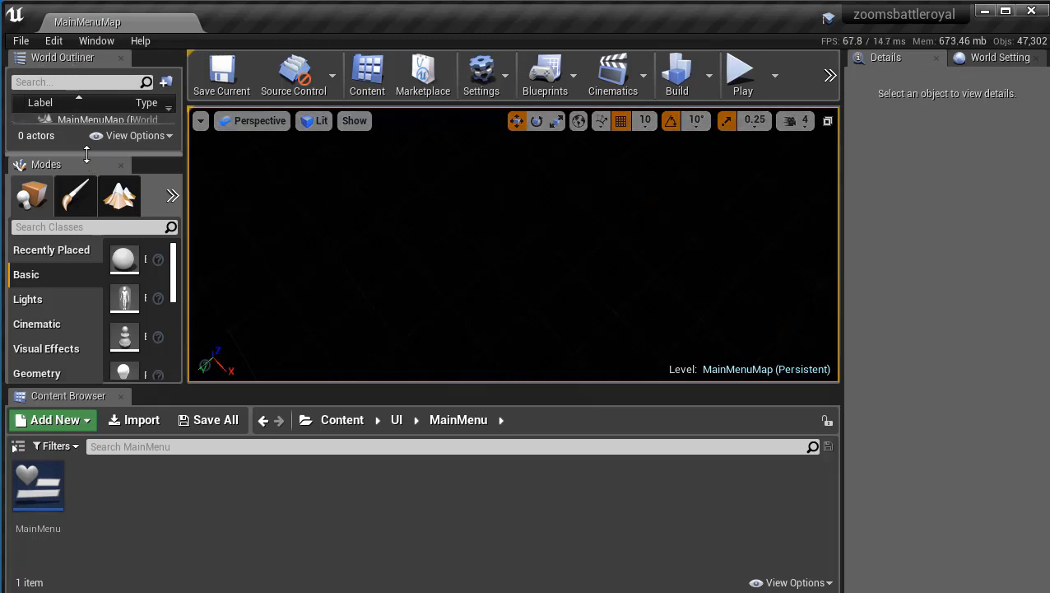
# Step: Adjust the split between World Outliner and Modes to give Modes more height, and look through the Basic placeable actors
pyautogui.moveTo(90, 155); pyautogui.dragTo(95, 269)
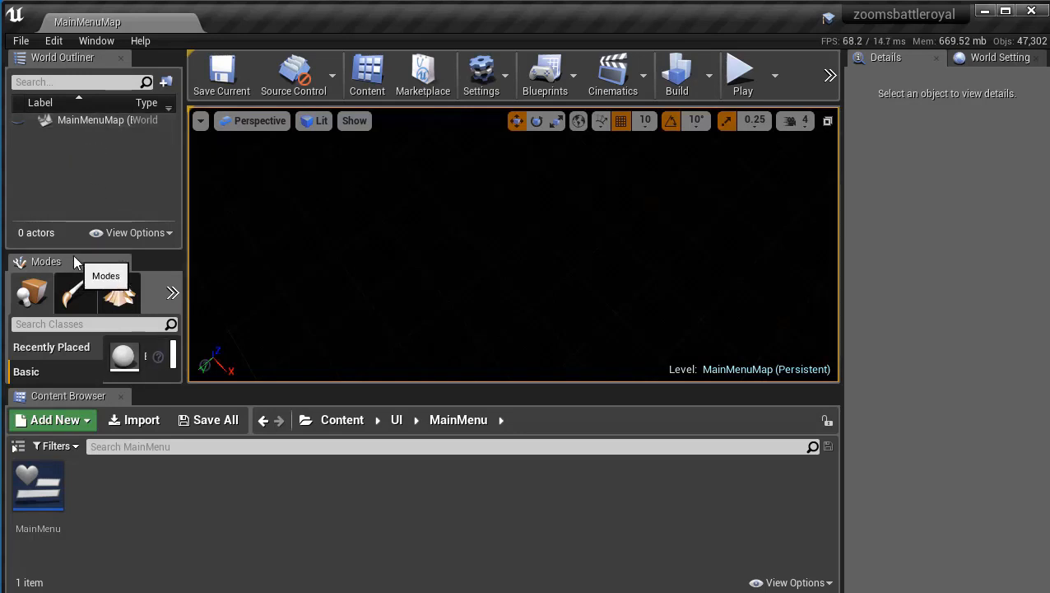
pyautogui.moveTo(75, 251); pyautogui.dragTo(74, 175)
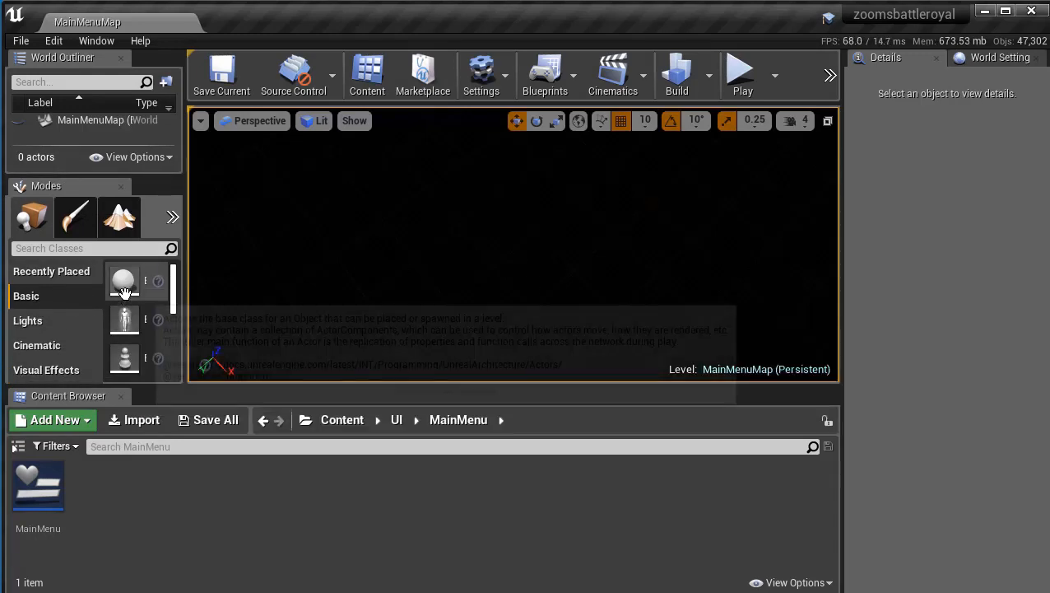
pyautogui.scroll(-1, 125, 288)
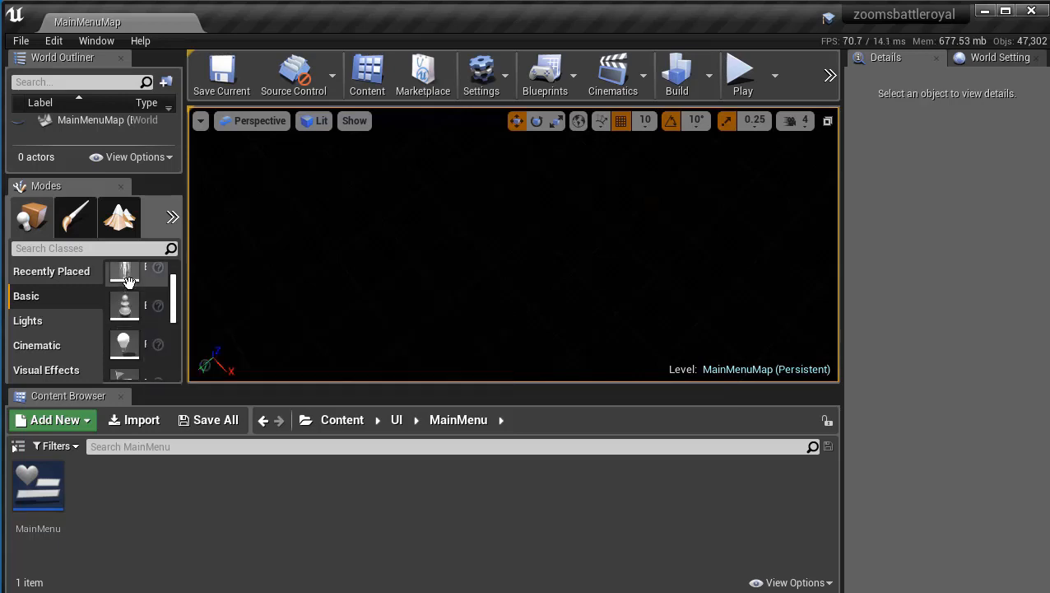
pyautogui.scroll(-2, 127, 289)
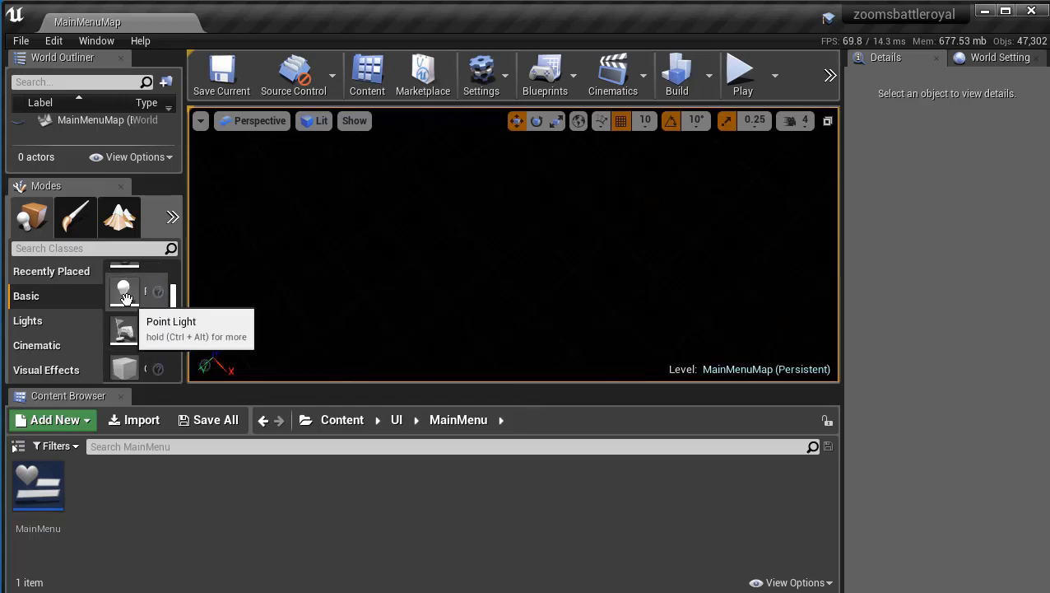
pyautogui.scroll(-2, 124, 290)
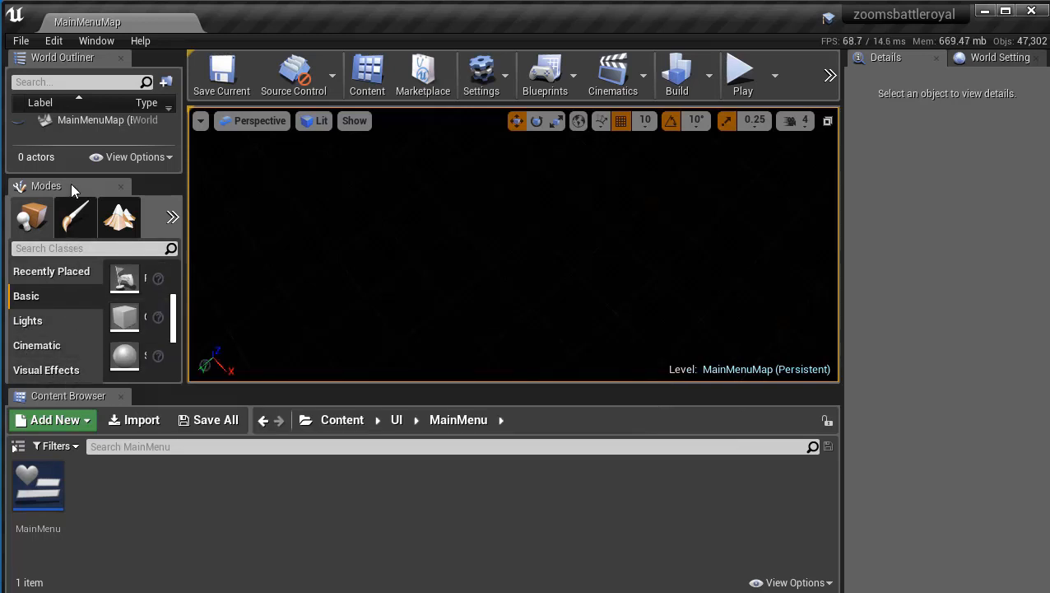
pyautogui.moveTo(70, 175); pyautogui.dragTo(70, 142)
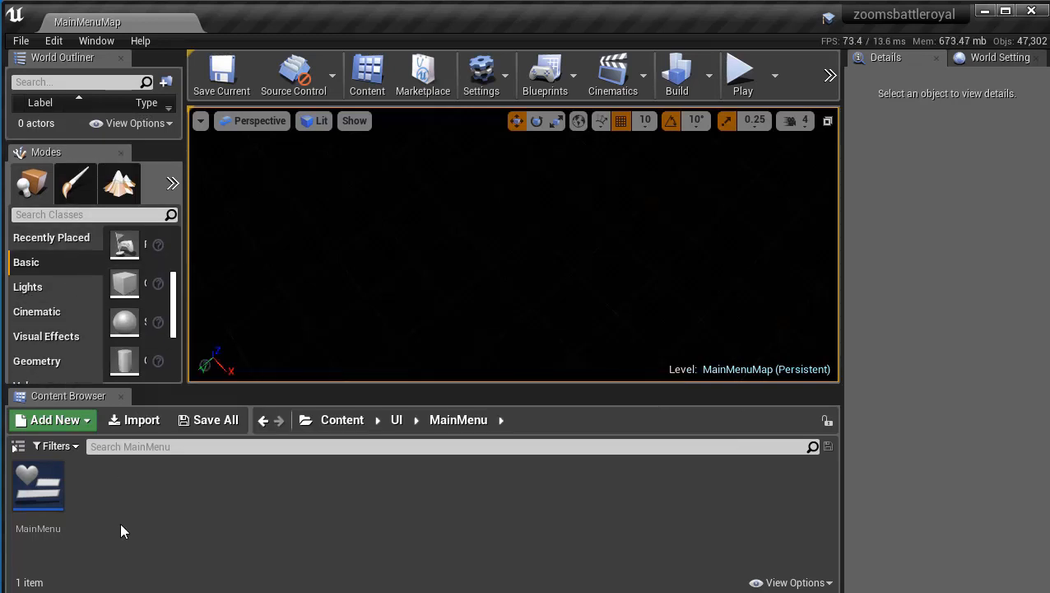
# Step: Examine the event graph of the MyGameInstance blueprint in Content/Blueprints/AllLevels, and close the blueprint
pyautogui.click(329, 420)
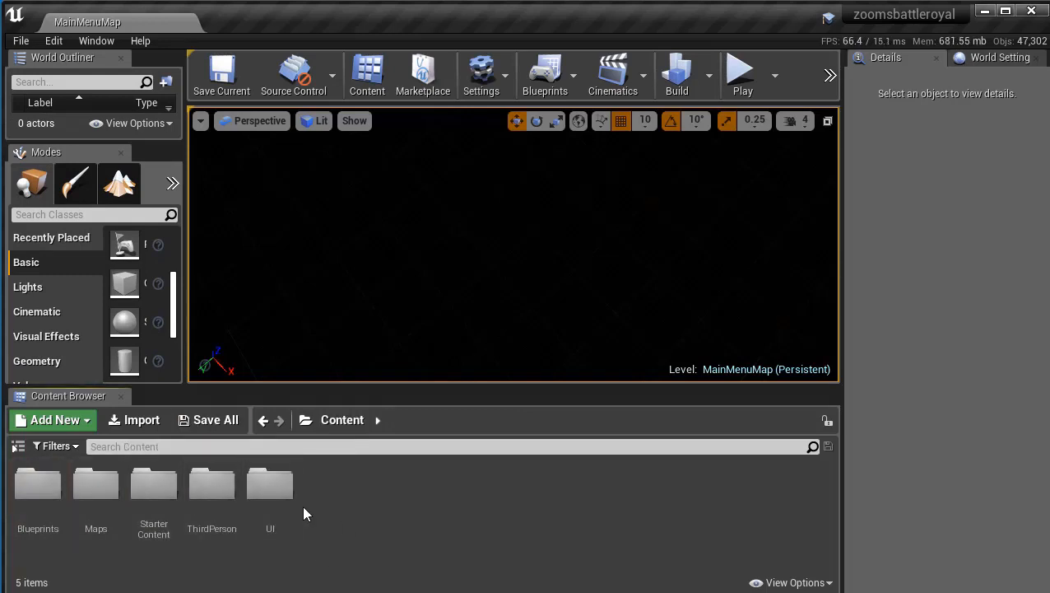
pyautogui.doubleClick(45, 492)
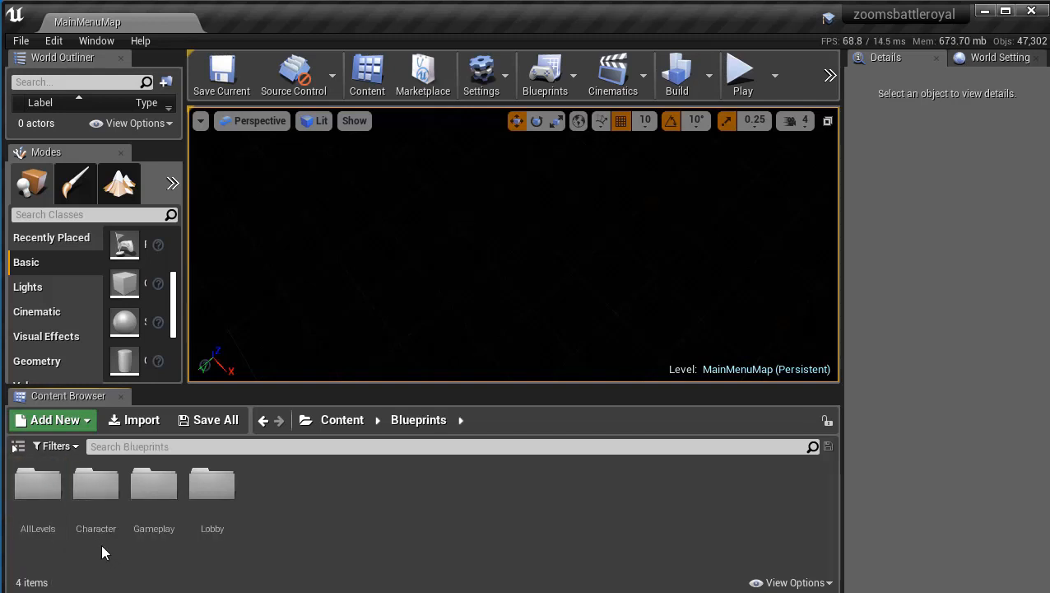
pyautogui.doubleClick(38, 483)
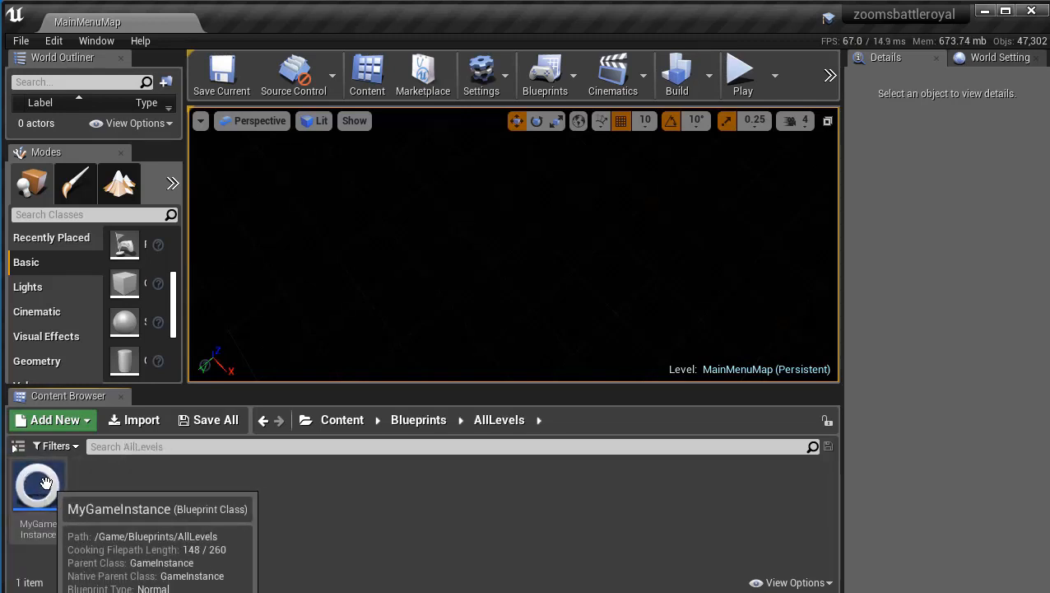
pyautogui.doubleClick(41, 484)
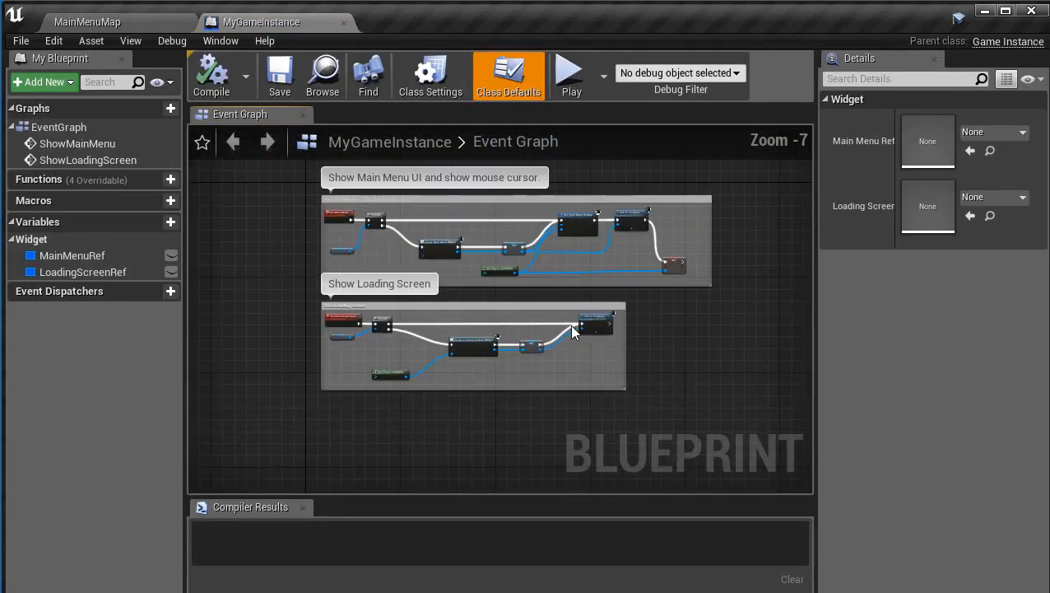
pyautogui.scroll(1, 610, 334)
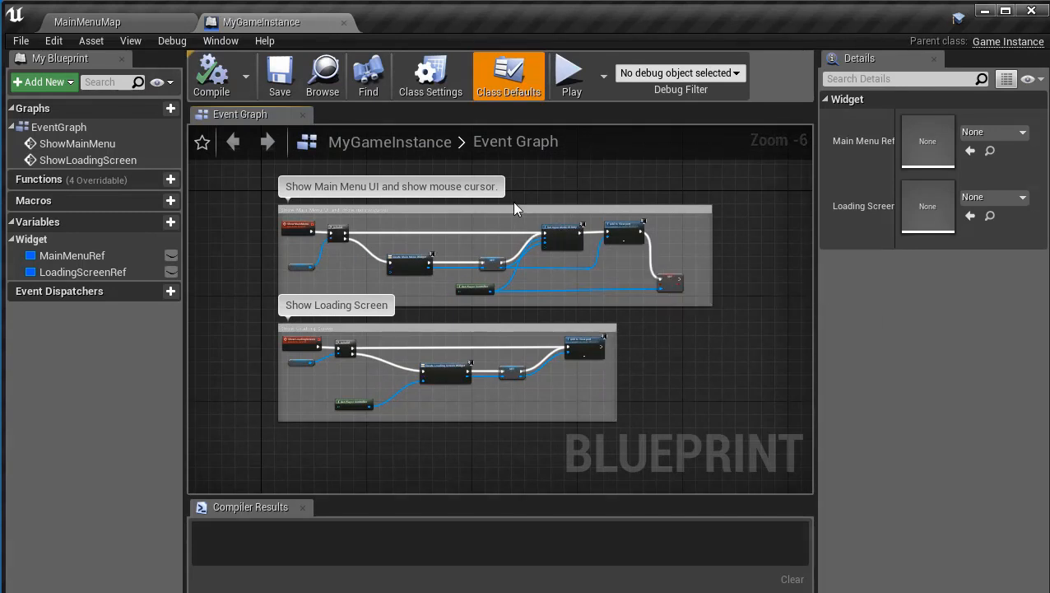
pyautogui.click(343, 22)
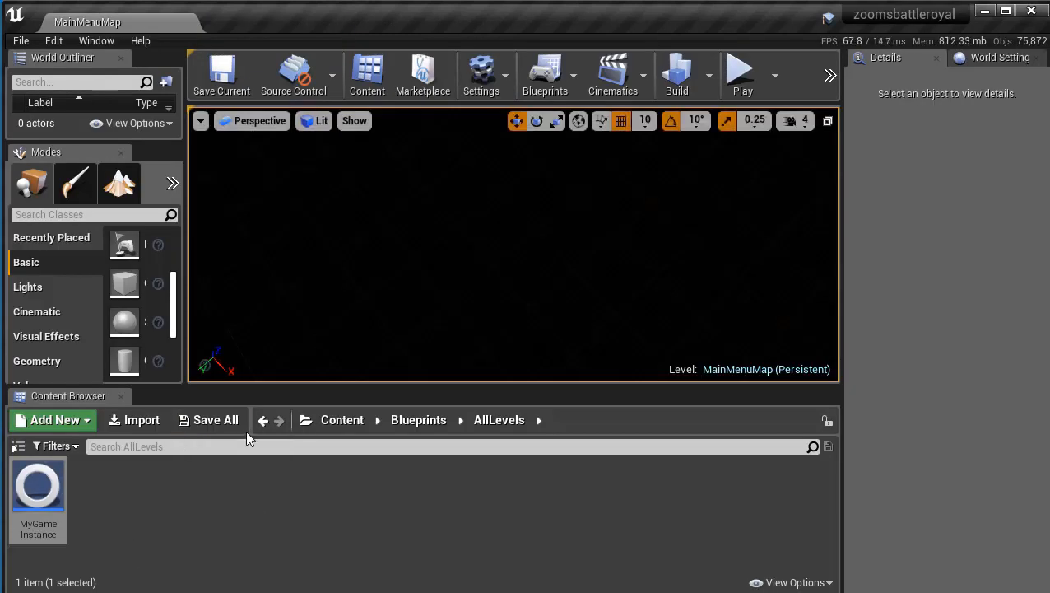
# Step: Set the Blueprints folder's color in Content to a bright blue with saturation and value 1.0 (hex linear 0014FFFF)
pyautogui.click(340, 420)
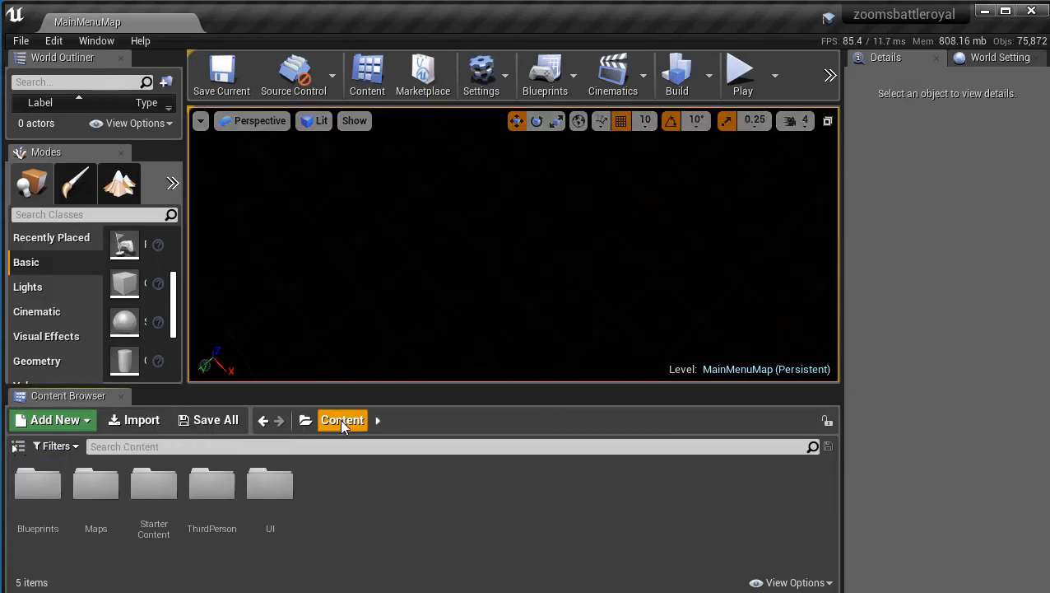
pyautogui.rightClick(48, 491)
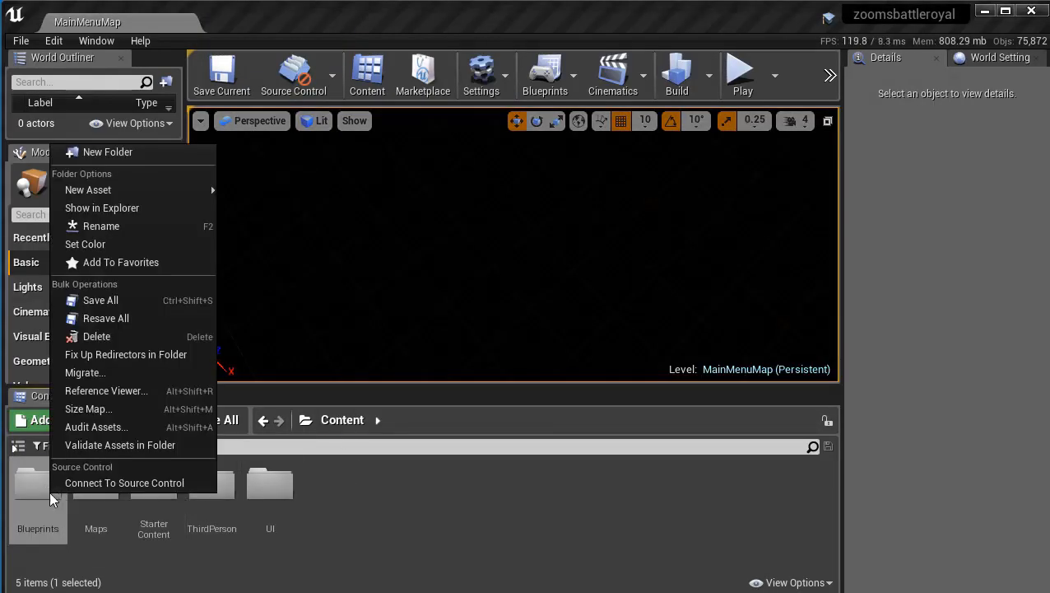
pyautogui.click(85, 244)
pyautogui.moveTo(195, 387); pyautogui.dragTo(151, 319)
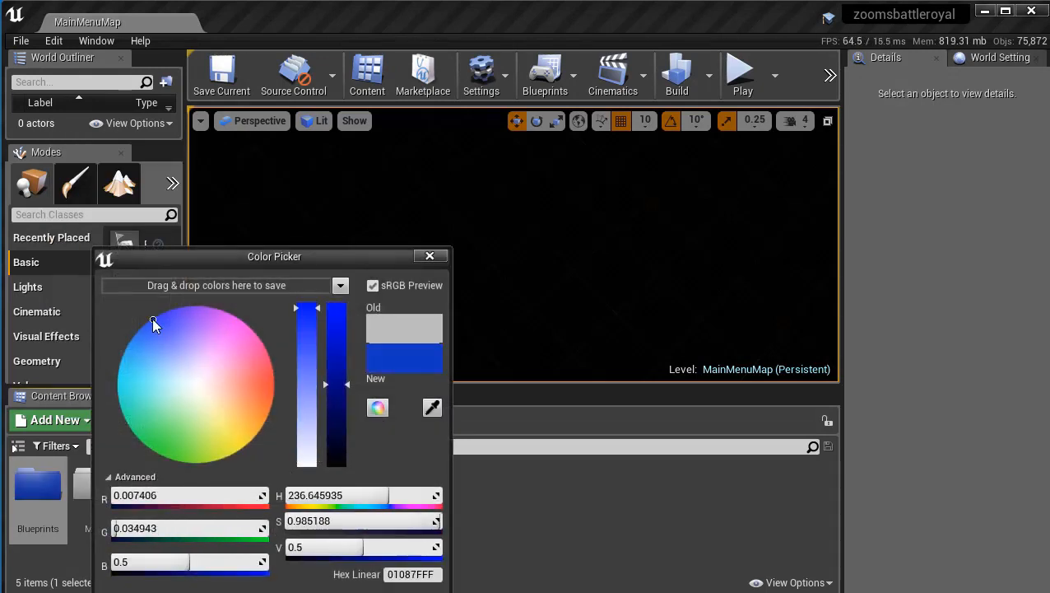
pyautogui.moveTo(345, 378); pyautogui.dragTo(348, 295)
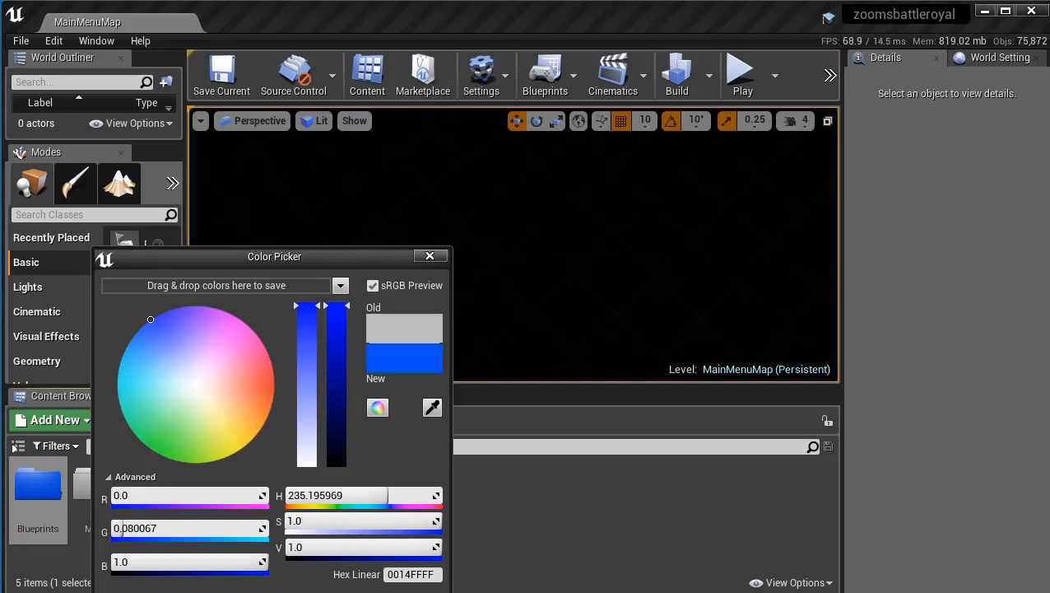
pyautogui.click(324, 570)
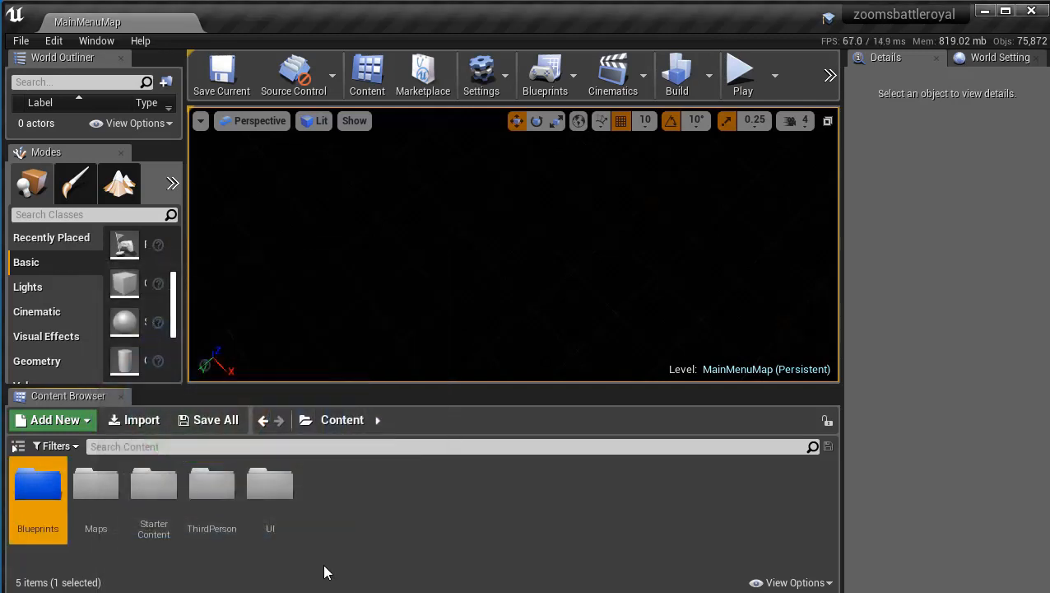
# Step: Look inside the Maps folder, and set its color in Content to bright green with saturation and value 1.0 (hex linear 02FF00FF)
pyautogui.doubleClick(105, 489)
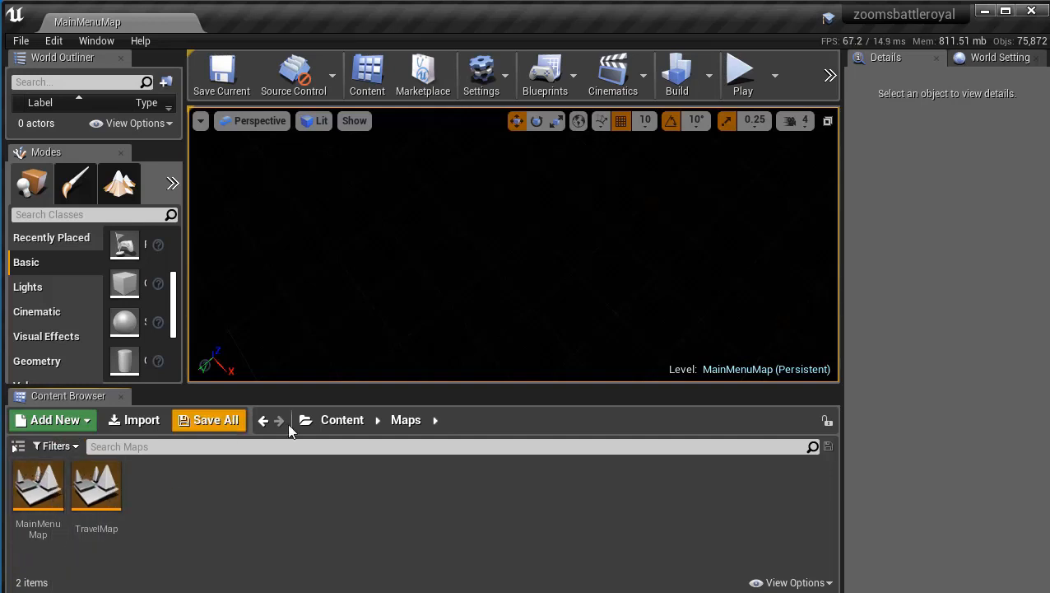
pyautogui.click(334, 421)
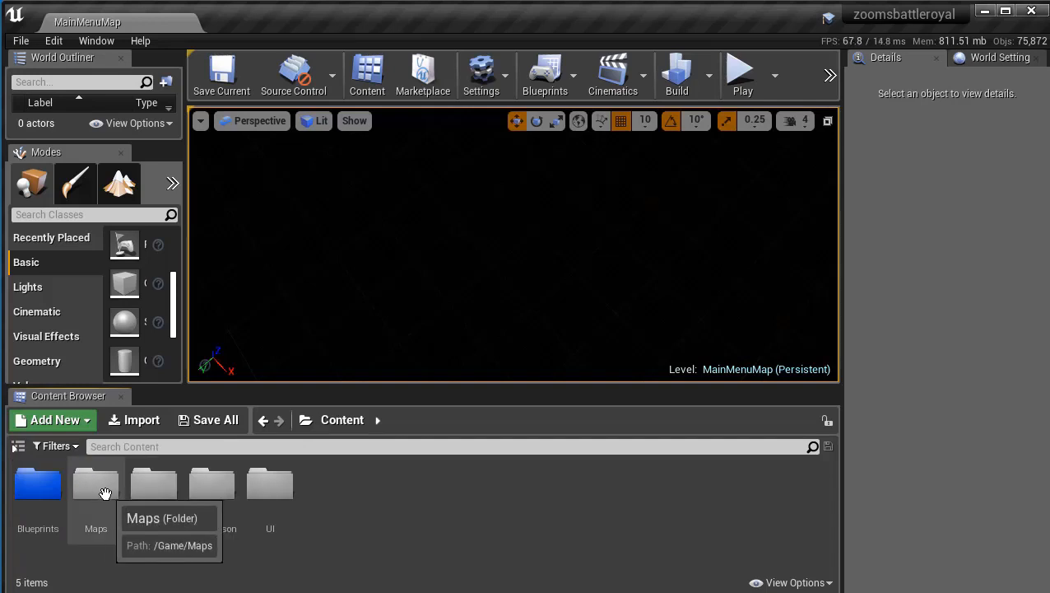
pyautogui.rightClick(103, 487)
pyautogui.moveTo(145, 241)
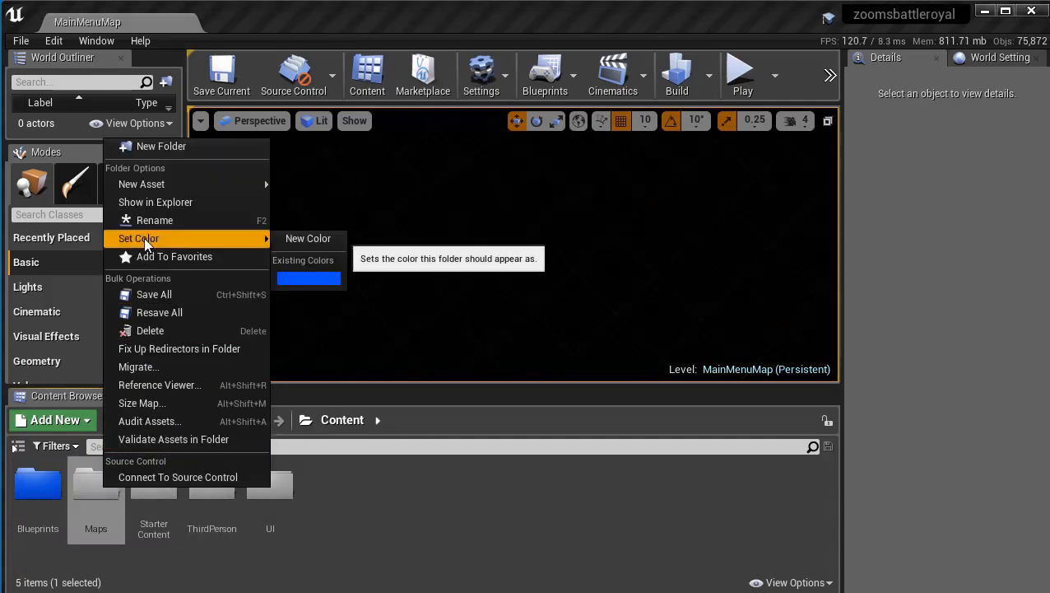
pyautogui.click(309, 238)
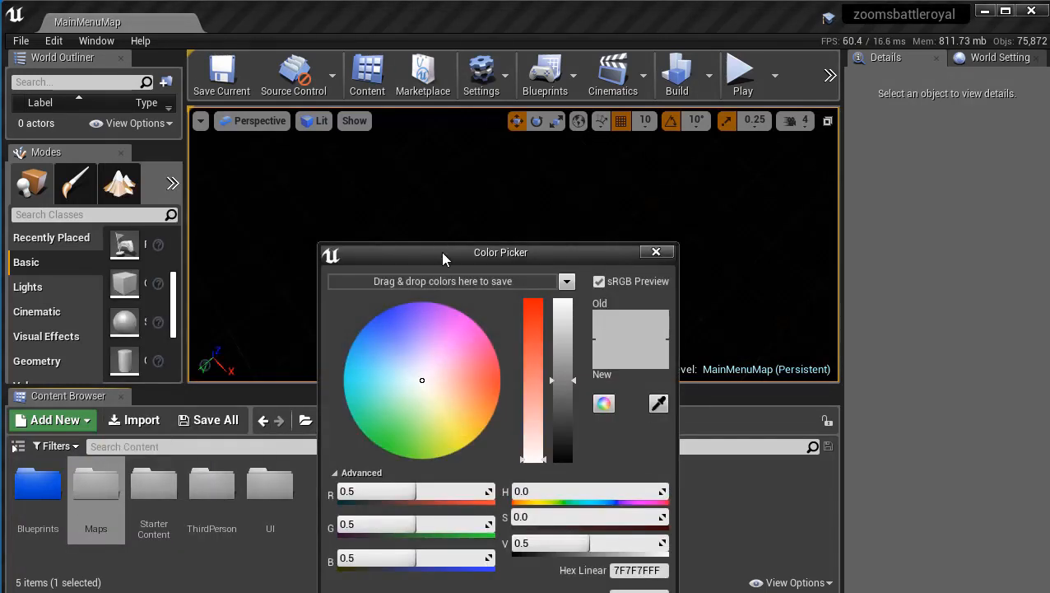
pyautogui.moveTo(442, 259); pyautogui.dragTo(399, 76)
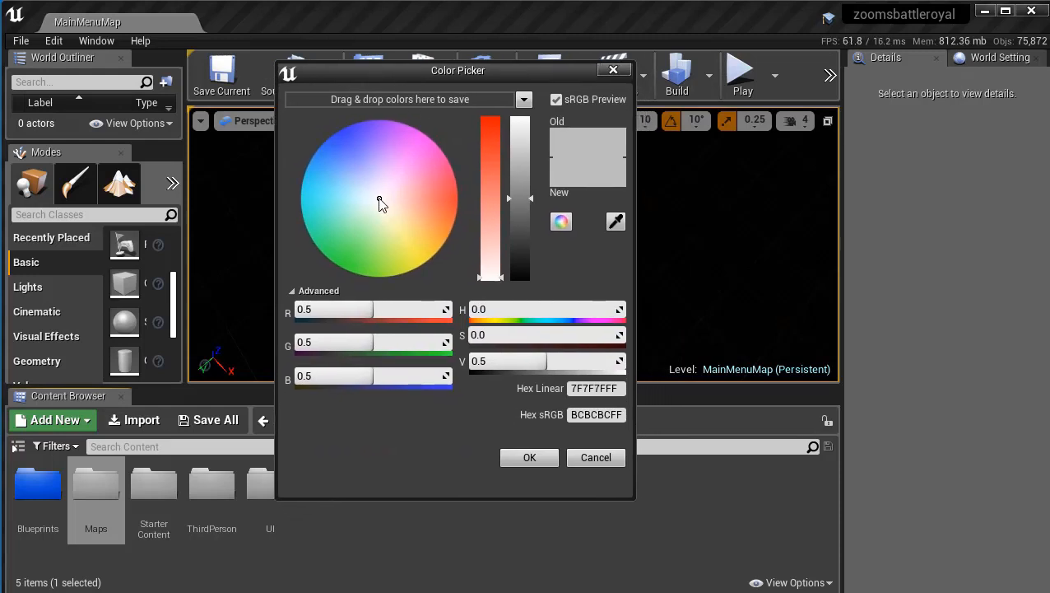
pyautogui.moveTo(379, 201); pyautogui.dragTo(335, 291)
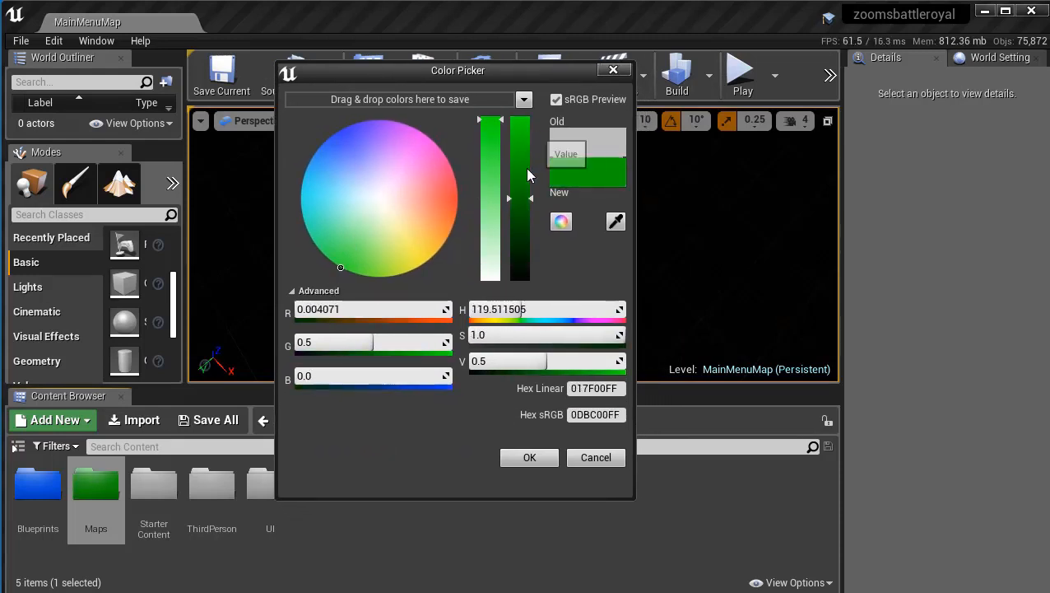
pyautogui.moveTo(520, 198); pyautogui.dragTo(523, 118)
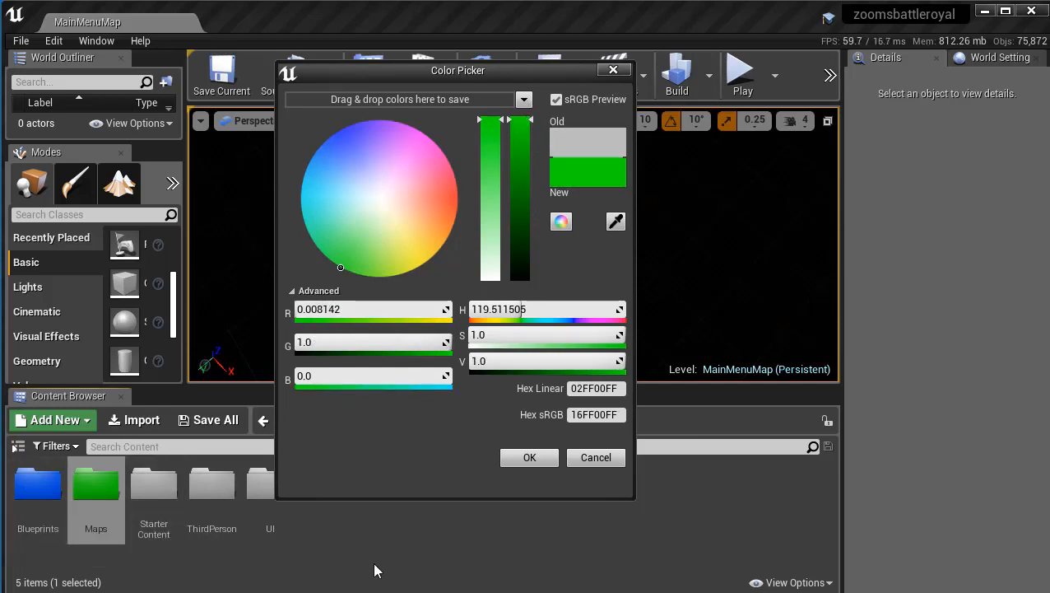
pyautogui.click(536, 457)
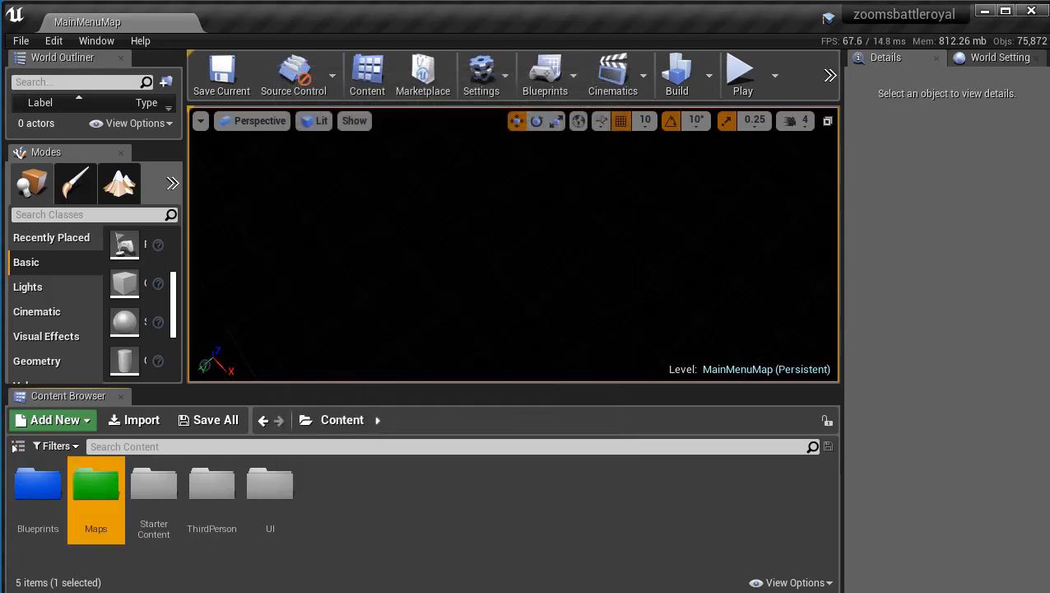
# Step: Set the UI folder's color in Content to bright yellow with saturation and value 1.0 (hex linear FFF200FF)
pyautogui.rightClick(282, 484)
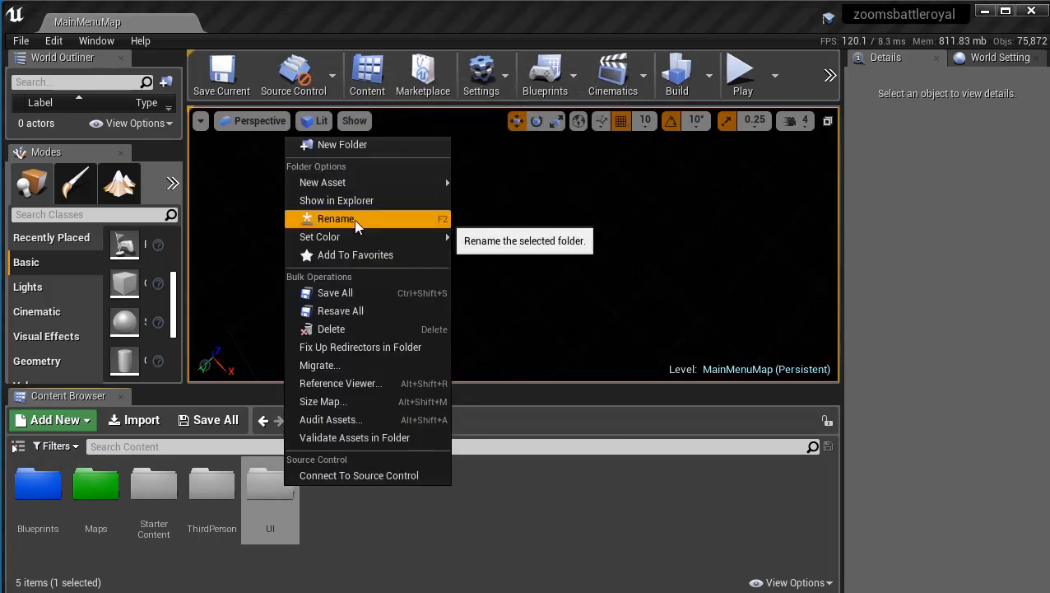
pyautogui.moveTo(371, 236)
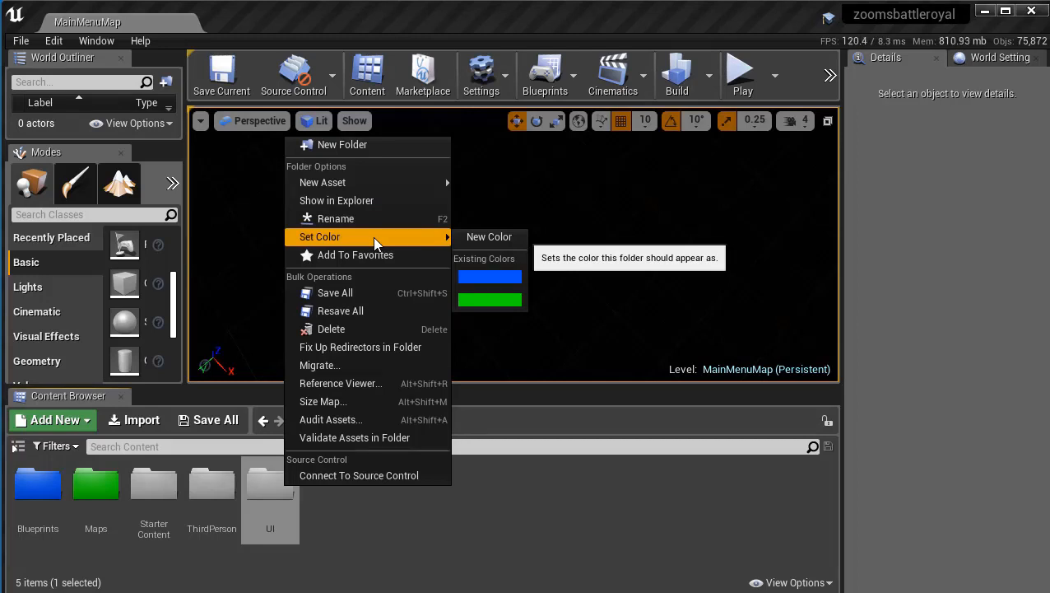
pyautogui.click(486, 237)
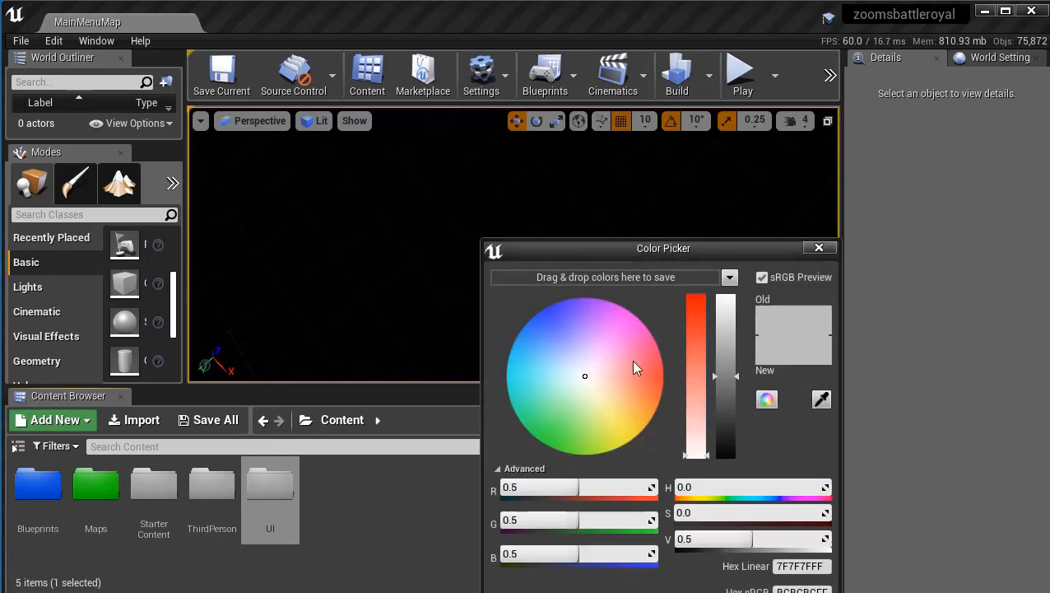
pyautogui.moveTo(585, 382); pyautogui.dragTo(635, 452)
pyautogui.moveTo(739, 376); pyautogui.dragTo(738, 298)
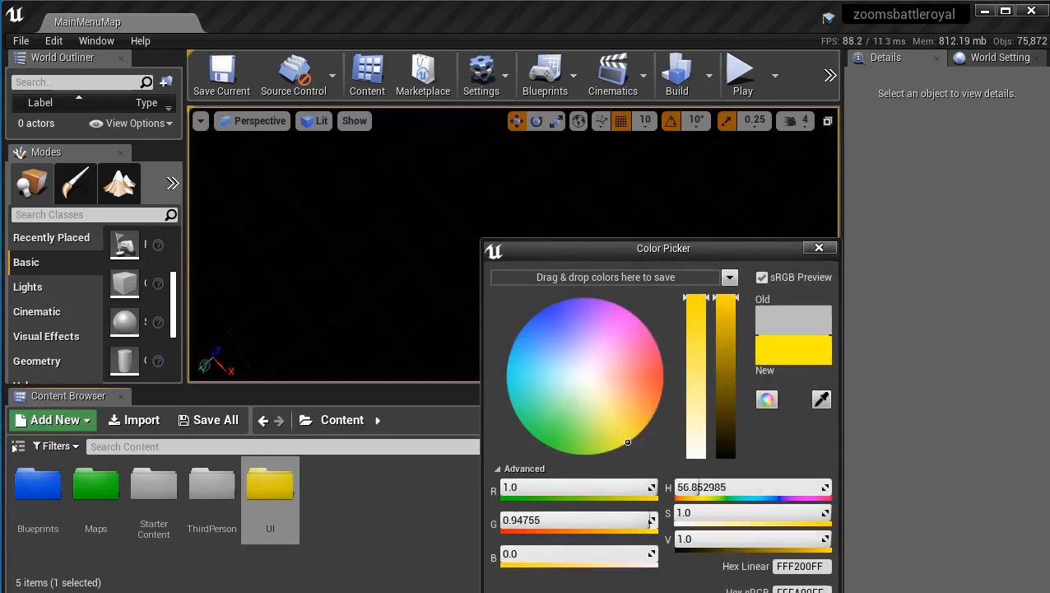
pyautogui.moveTo(610, 248); pyautogui.dragTo(416, 87)
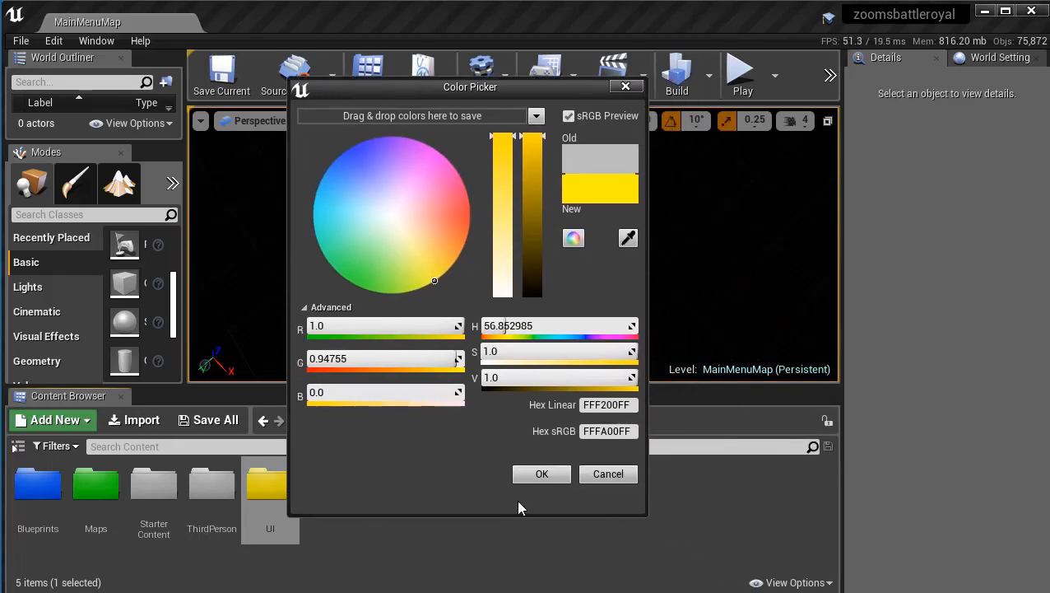
pyautogui.click(541, 474)
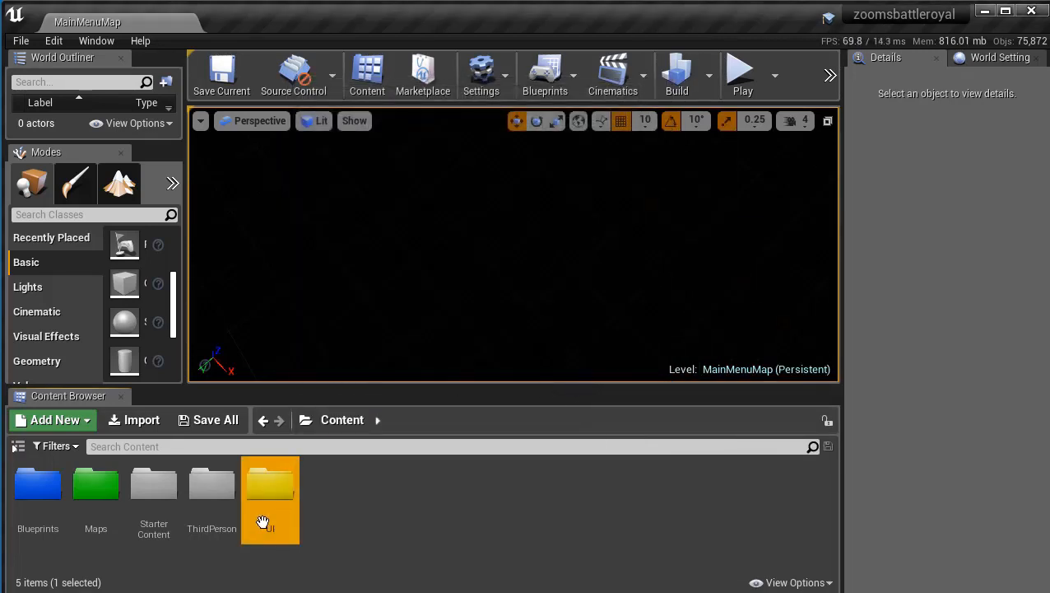
# Step: Look through the StarterContent Props folder and the ThirdPerson folder, and return to the Content root
pyautogui.doubleClick(153, 484)
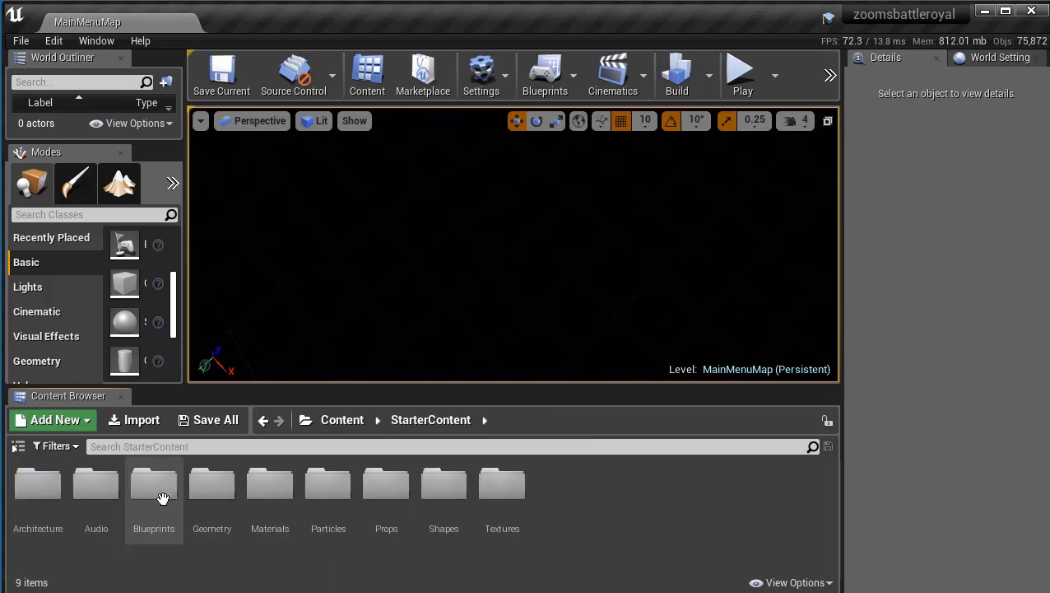
pyautogui.doubleClick(378, 494)
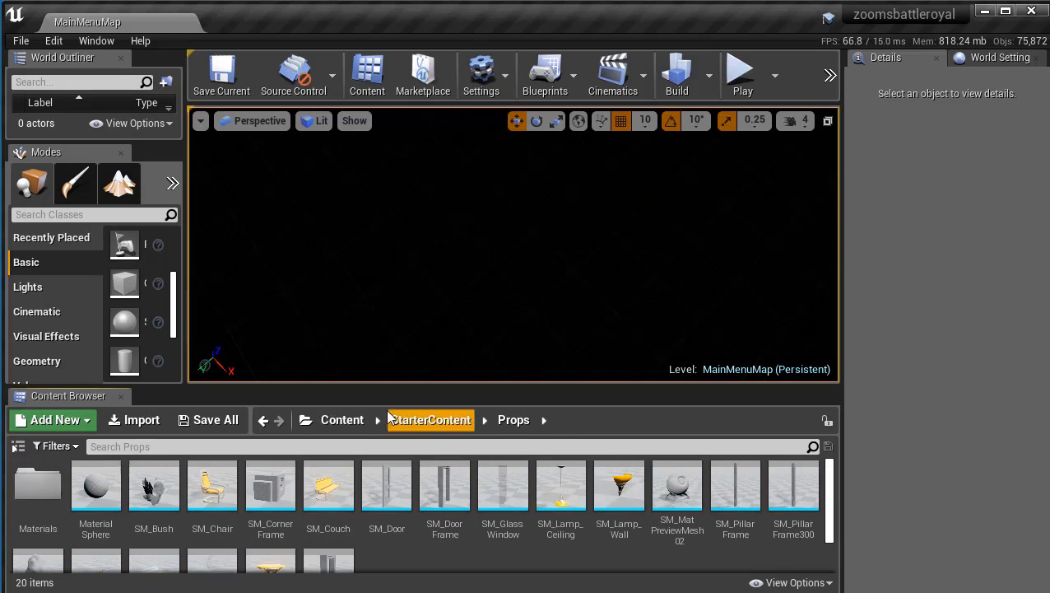
pyautogui.click(349, 419)
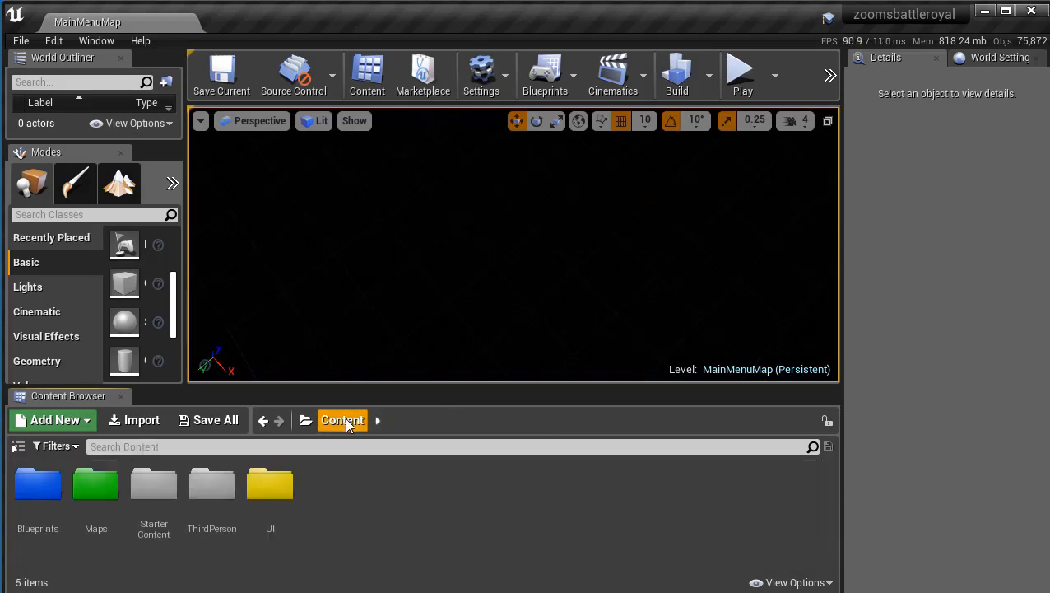
pyautogui.doubleClick(212, 494)
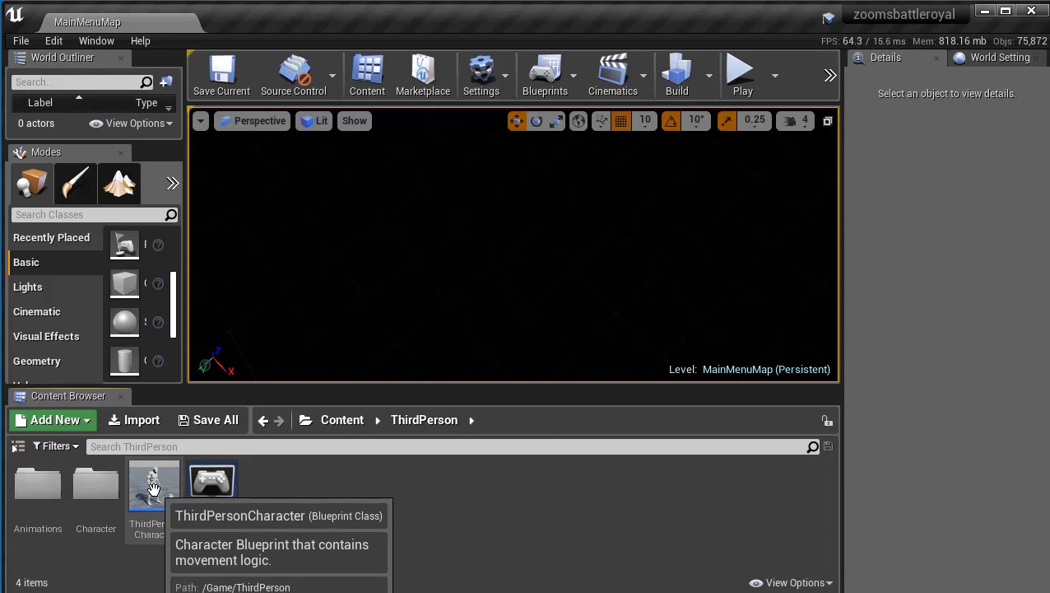
pyautogui.click(338, 420)
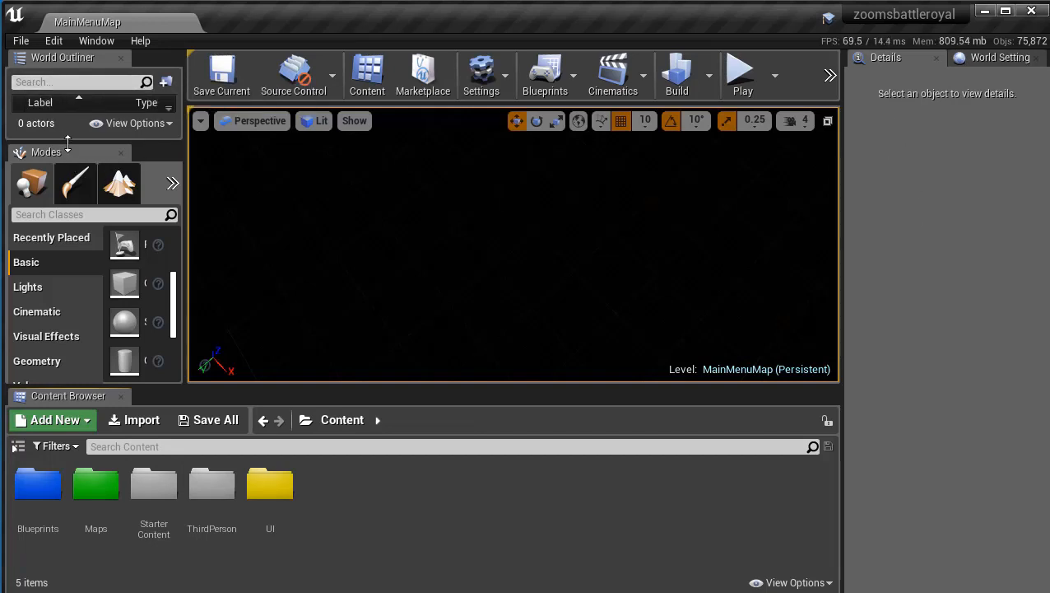
# Step: Give the World Outliner and viewport more height, and play MainMenuMap to try the menu's IP address field and Host option
pyautogui.moveTo(68, 144); pyautogui.dragTo(68, 248)
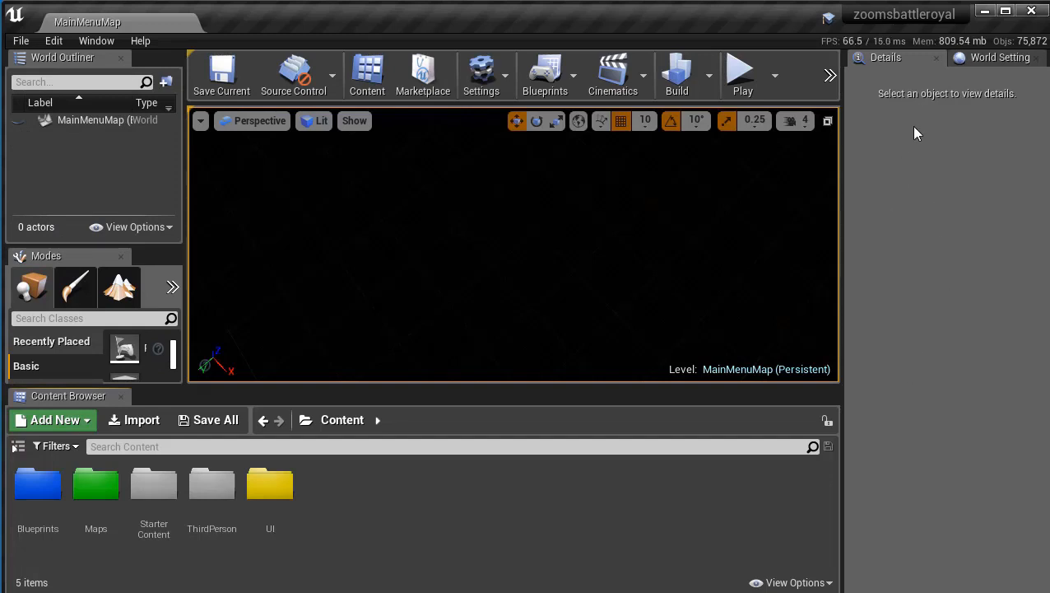
pyautogui.click(745, 83)
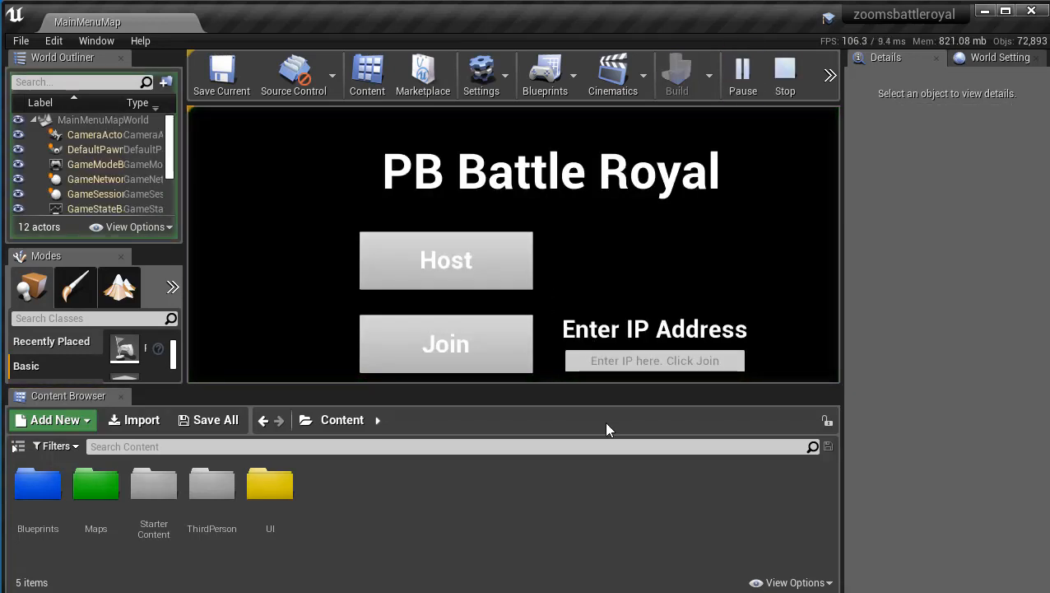
pyautogui.moveTo(586, 384); pyautogui.dragTo(591, 485)
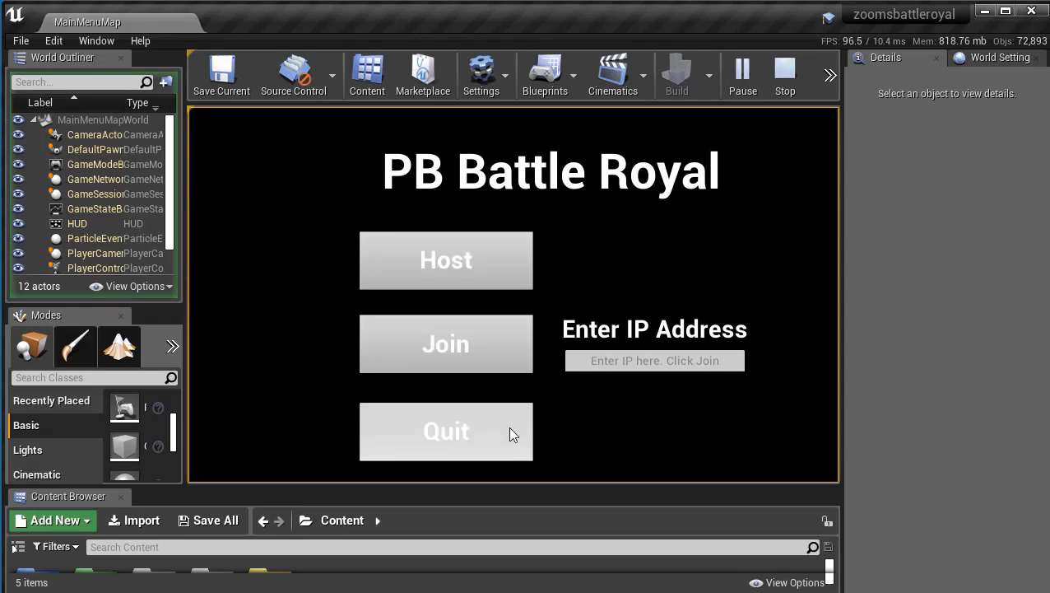
pyautogui.click(657, 363)
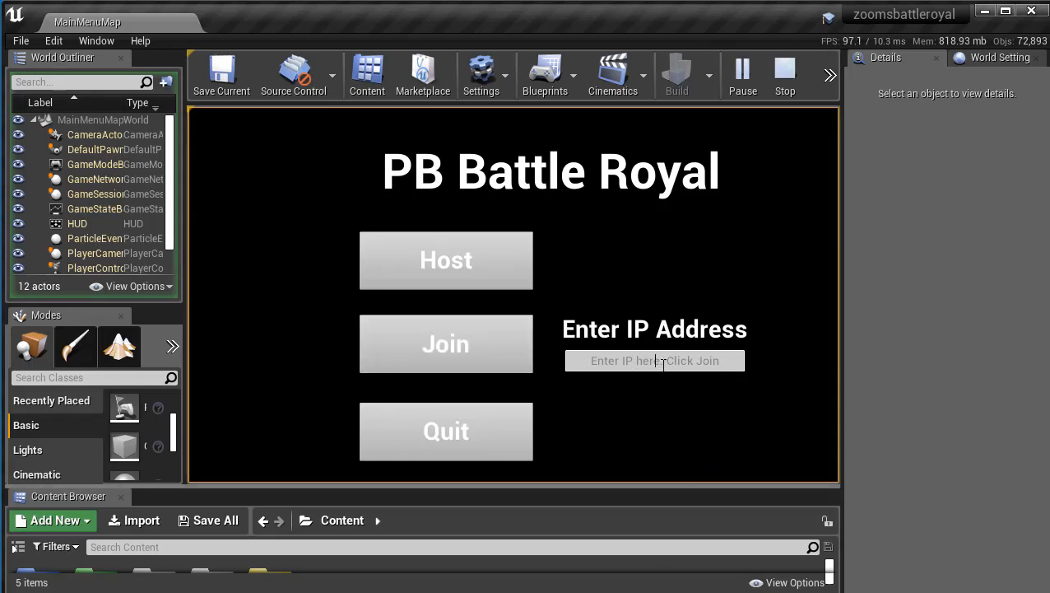
pyautogui.moveTo(612, 485); pyautogui.dragTo(612, 440)
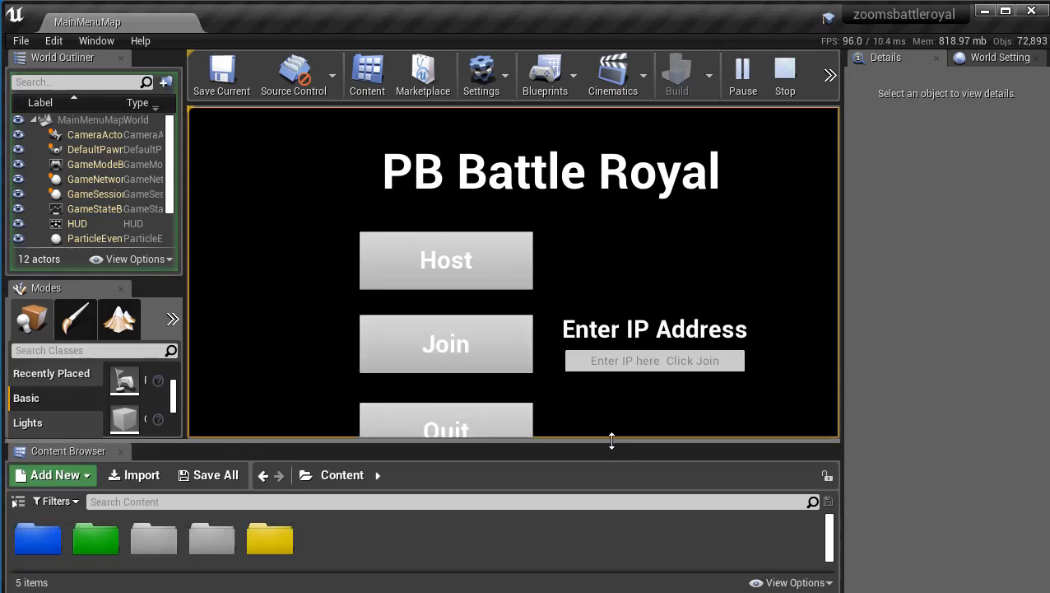
pyautogui.click(451, 271)
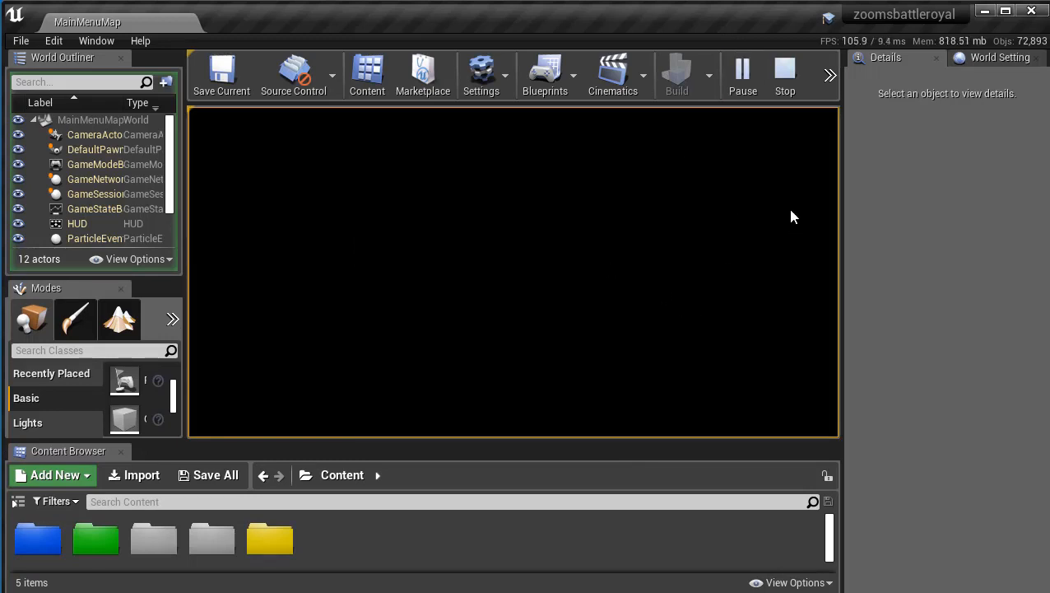
# Step: Stop the play session and save all of the project's levels and assets
pyautogui.click(785, 74)
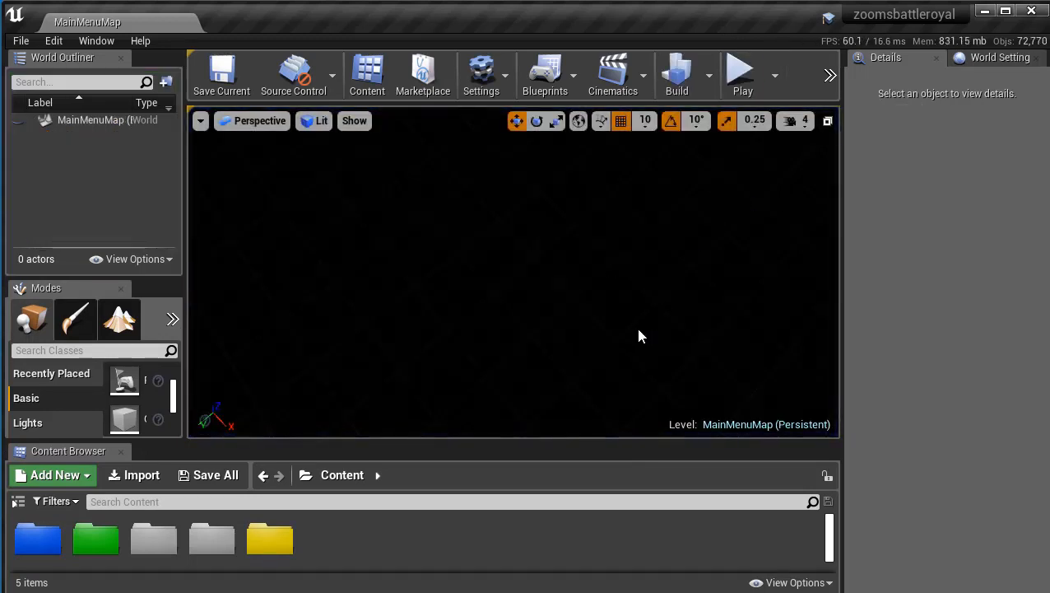
pyautogui.click(23, 41)
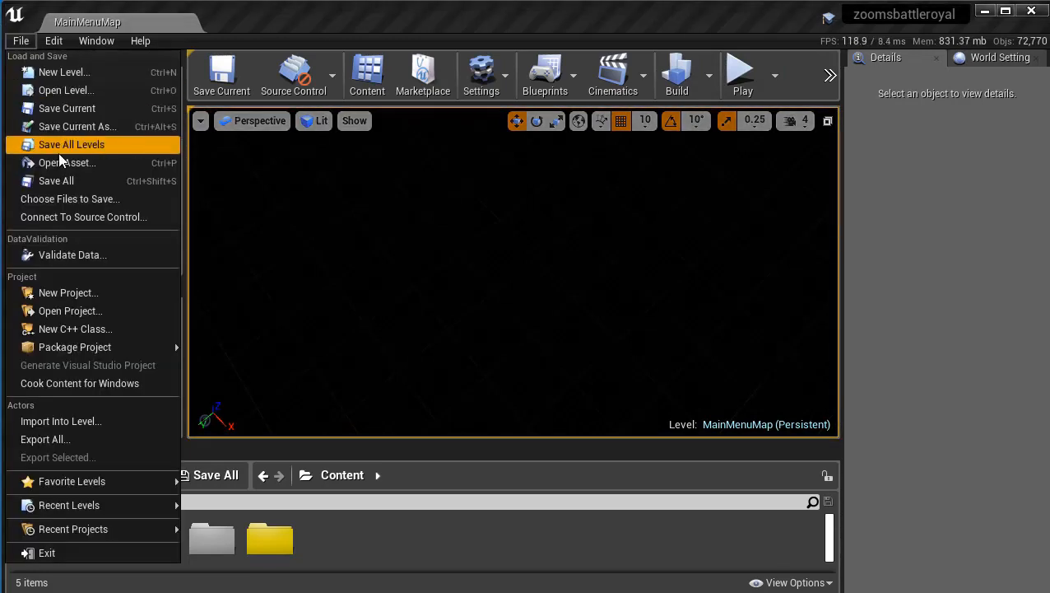
pyautogui.click(67, 175)
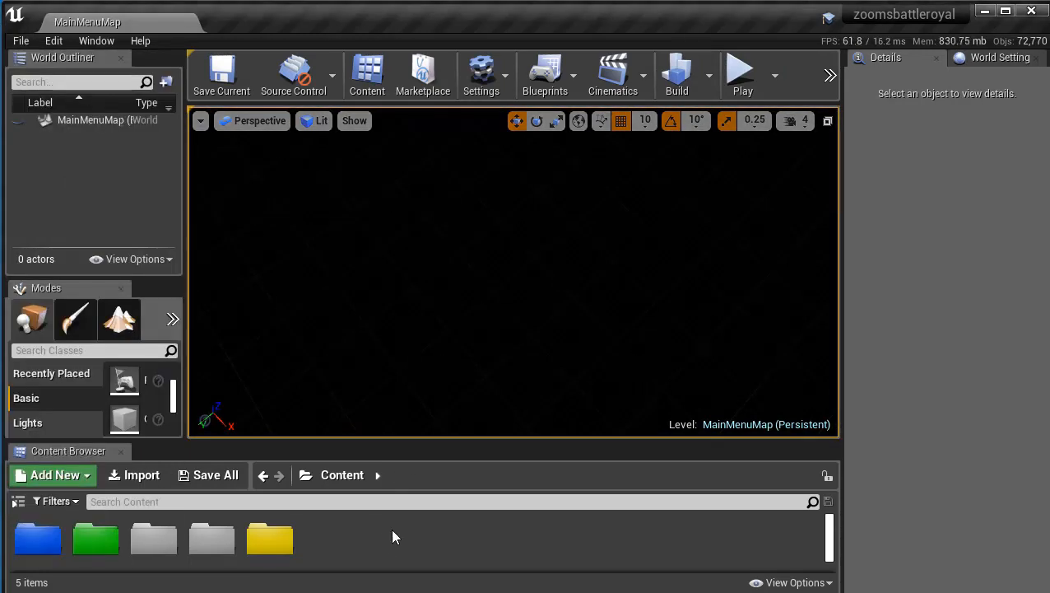